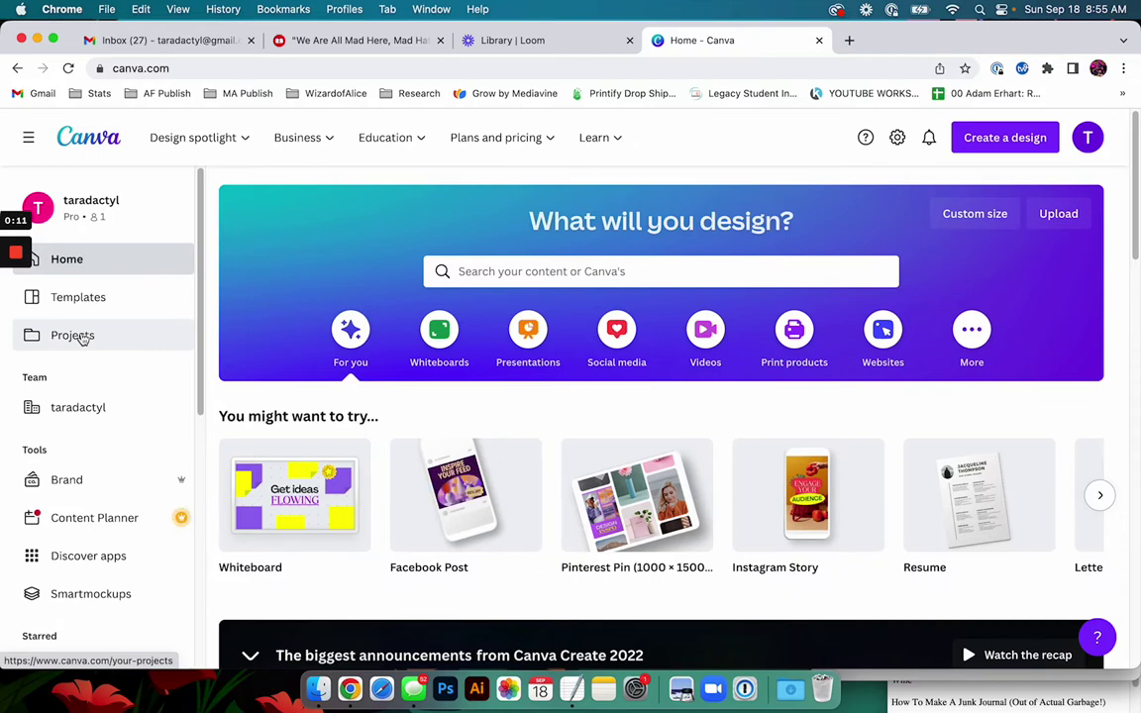
# - Review the Redbubble product page, then return to the Canva home page
pyautogui.click(351, 46)
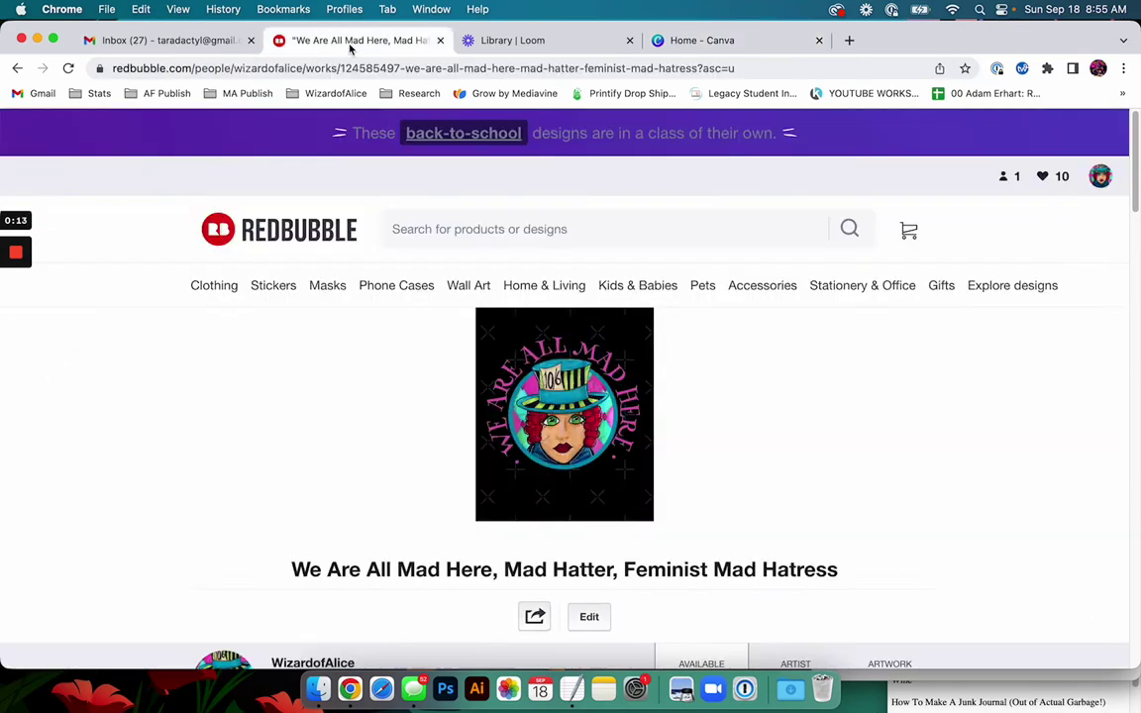
pyautogui.scroll(-15, 1098, 297)
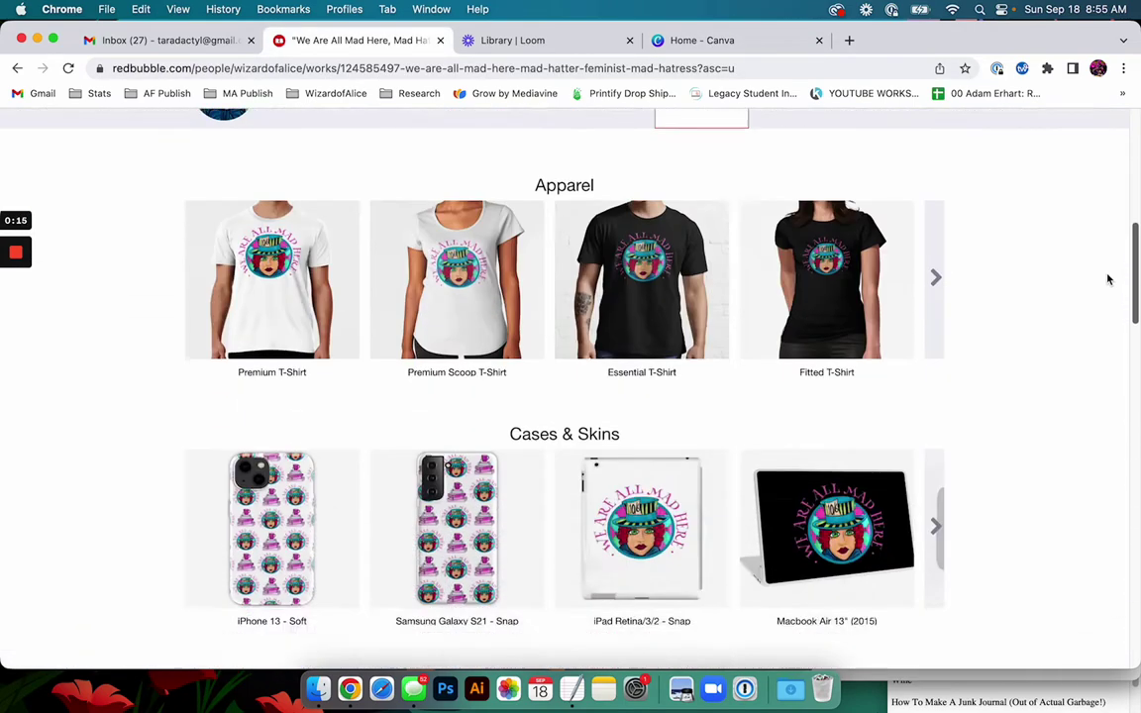
pyautogui.scroll(2, 1100, 347)
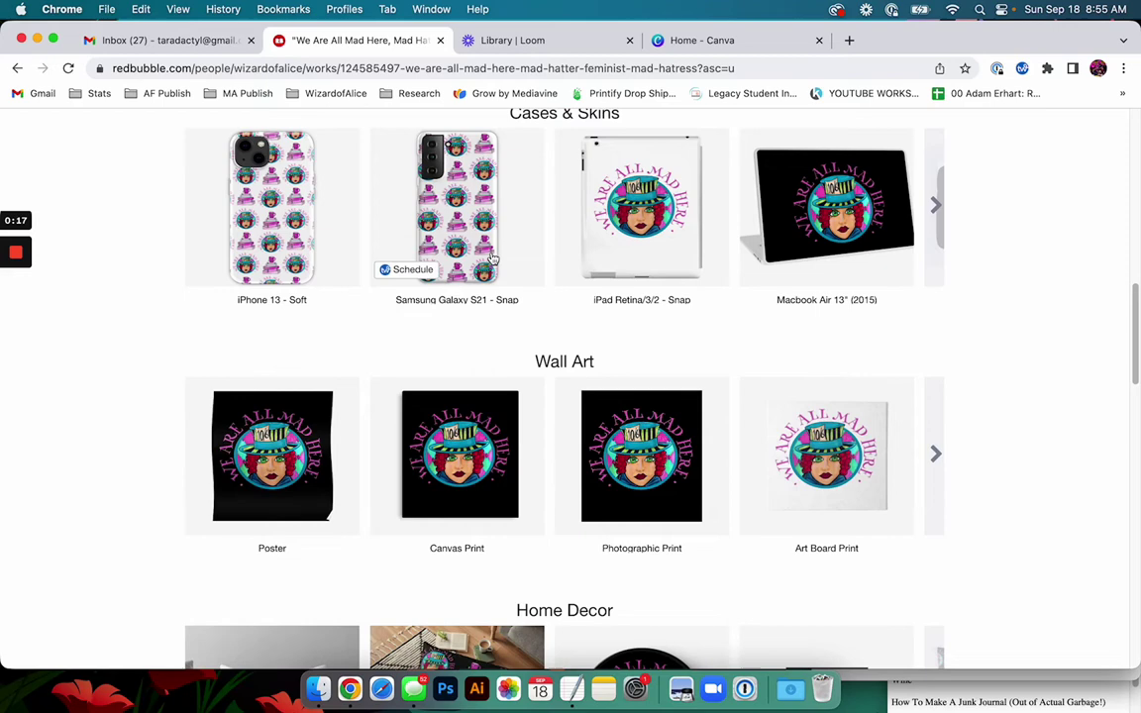
pyautogui.click(668, 42)
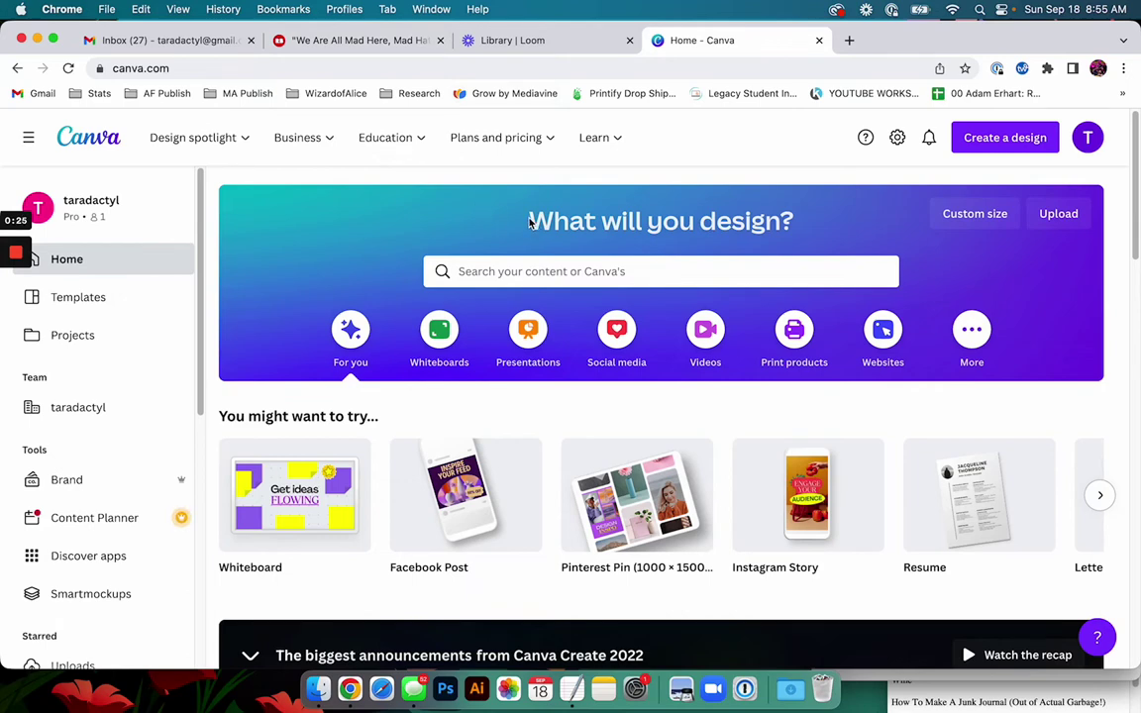
pyautogui.click(302, 36)
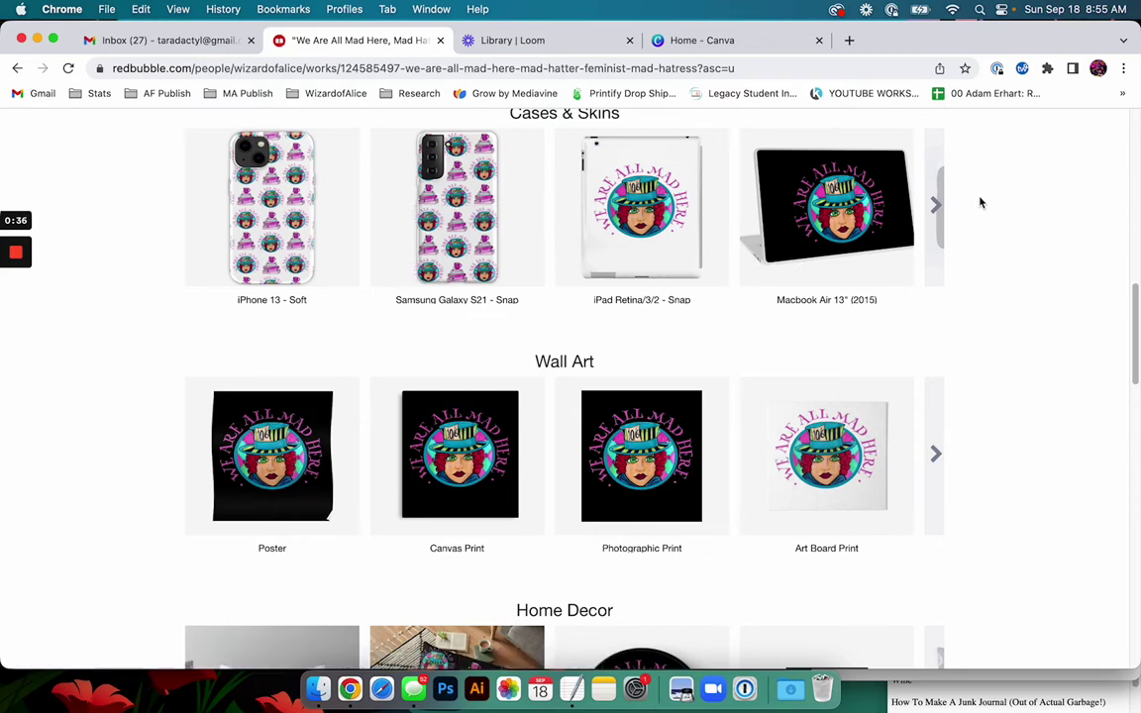
pyautogui.moveTo(1137, 312); pyautogui.dragTo(1136, 414)
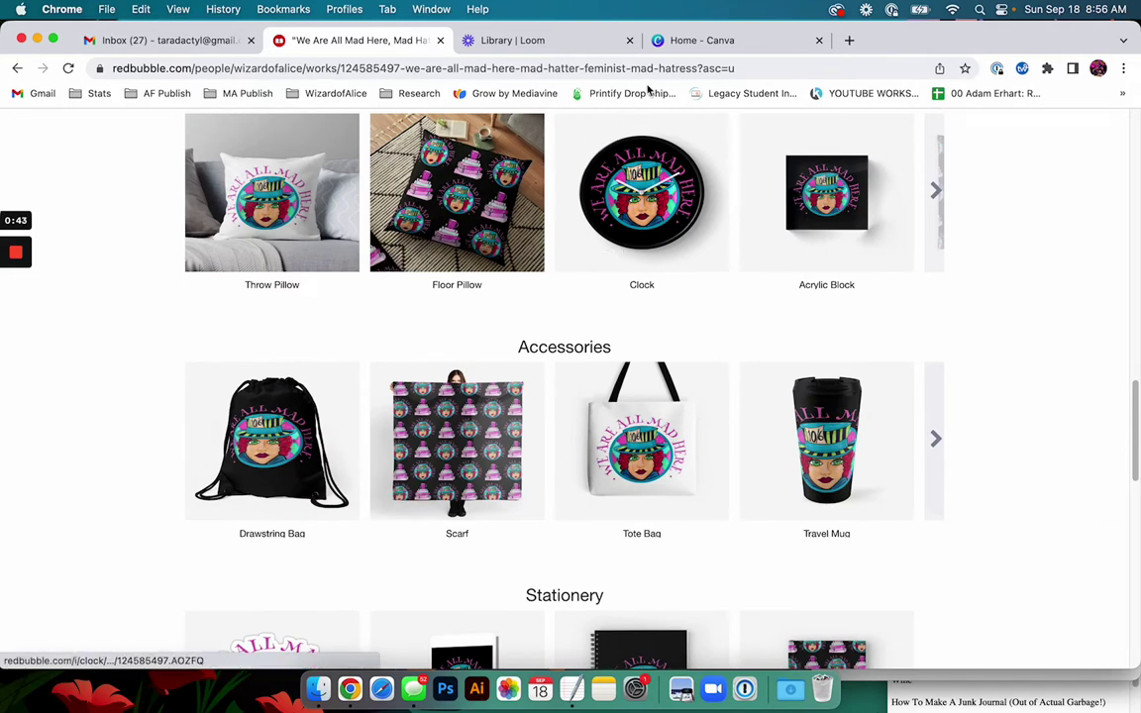
pyautogui.click(668, 45)
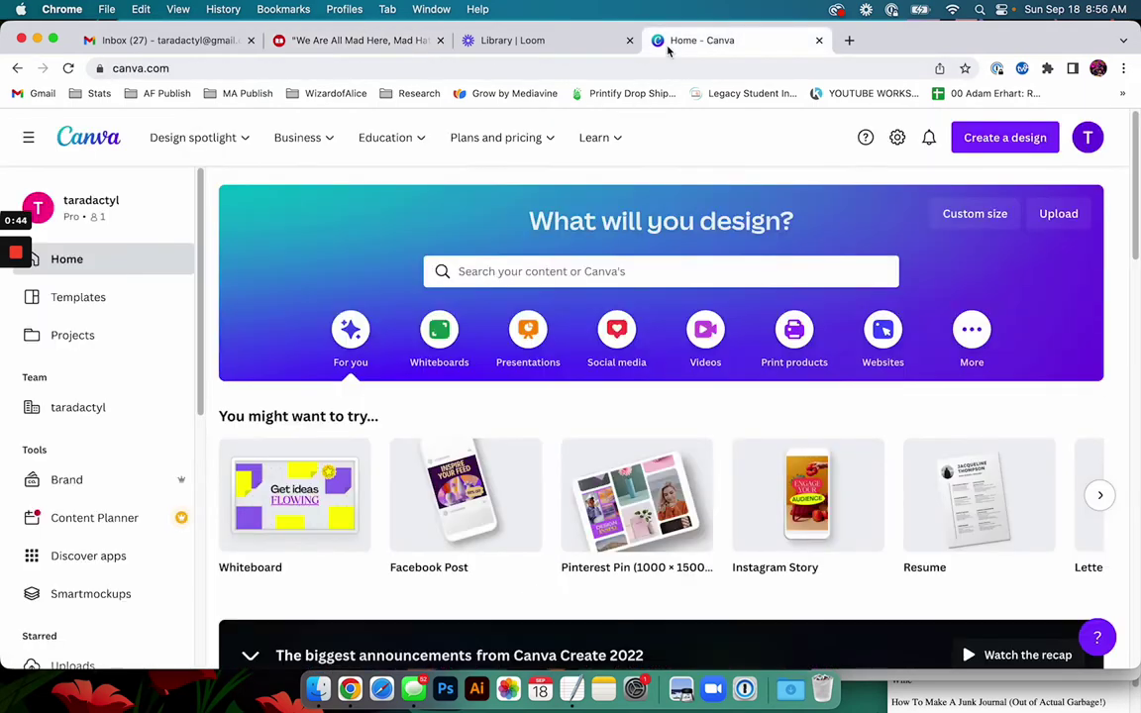
# - Dismiss the custom-size option and open the Word Pattern Master design from Projects
pyautogui.click(957, 138)
pyautogui.click(822, 555)
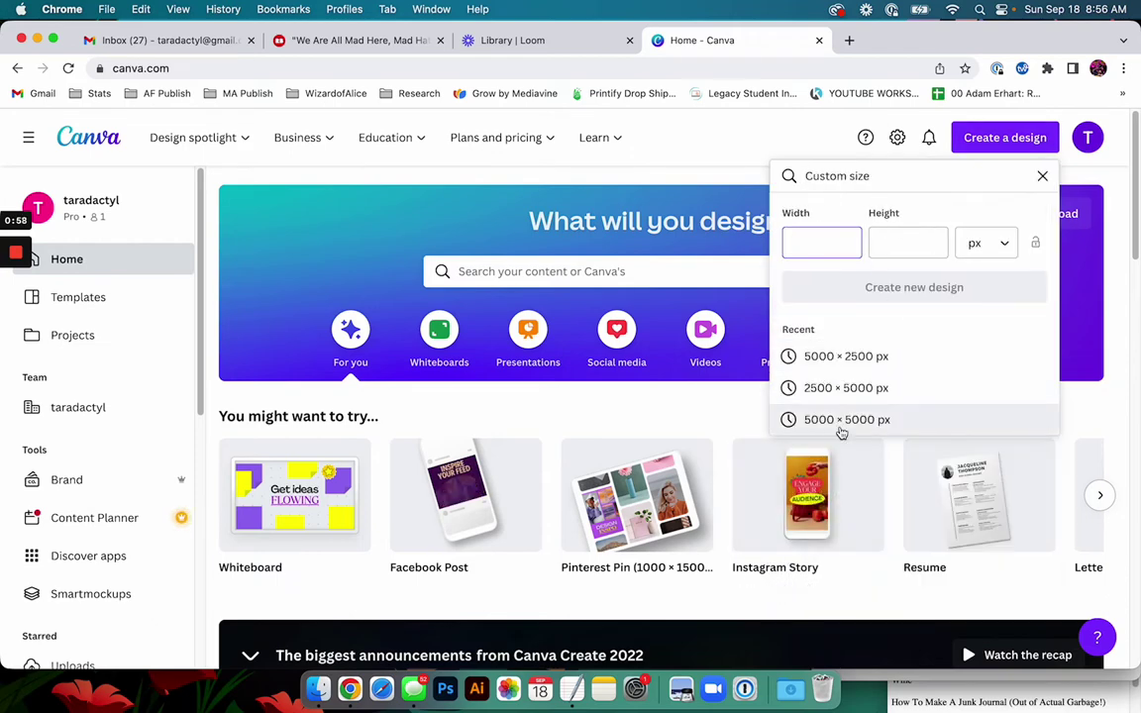
pyautogui.click(332, 213)
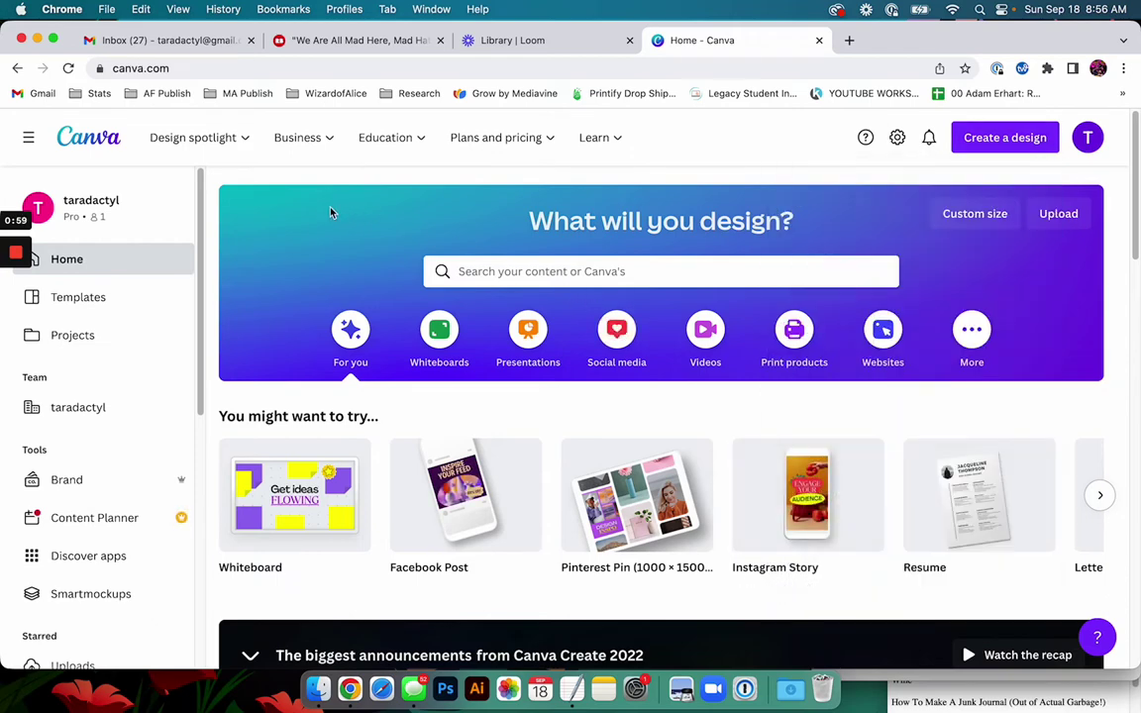
pyautogui.click(82, 335)
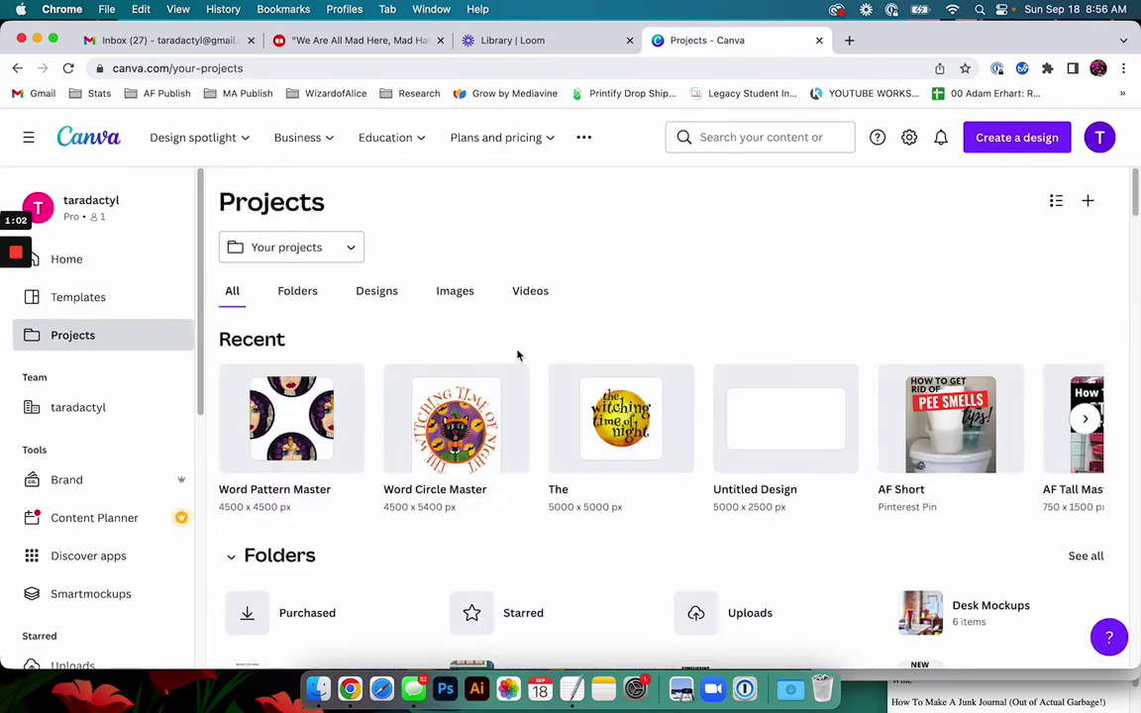
pyautogui.click(300, 407)
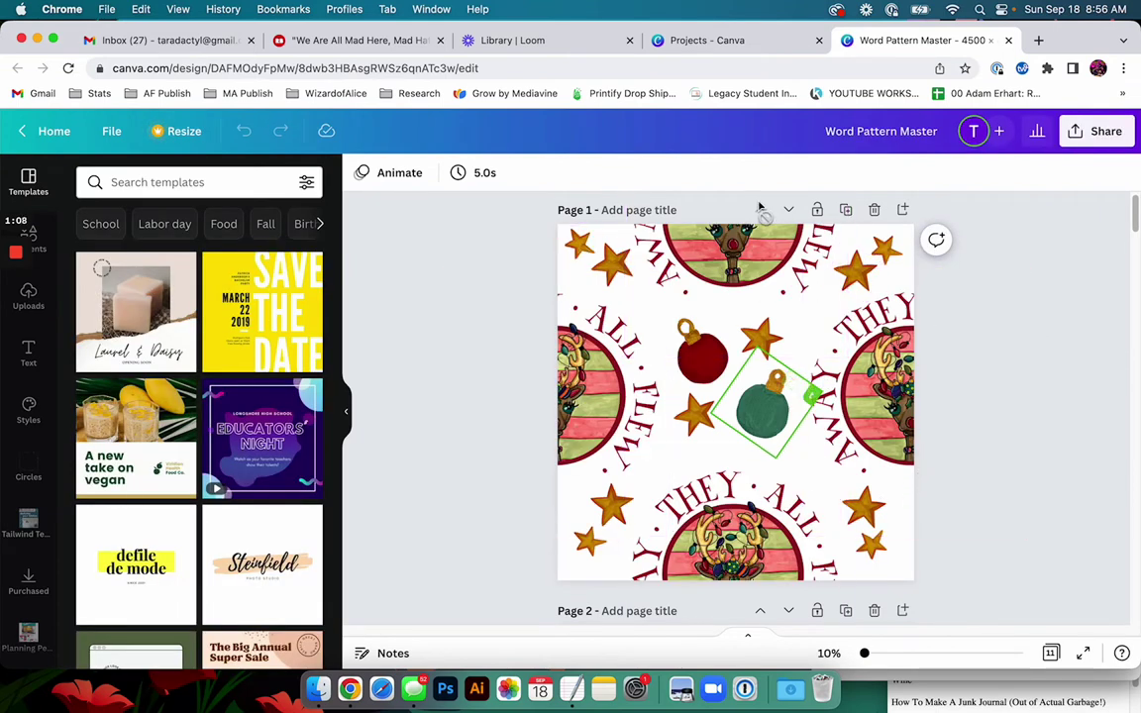
# - Duplicate the pattern page, delete all its stars, ornaments and text, and move it first
pyautogui.click(1001, 136)
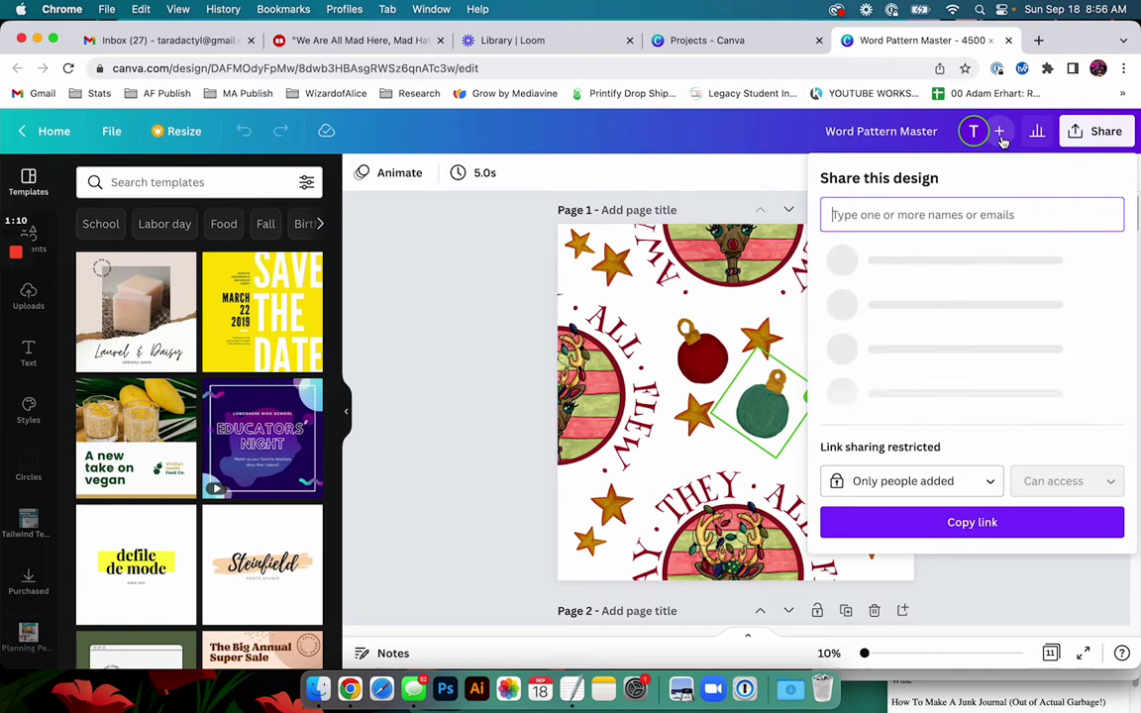
pyautogui.click(653, 193)
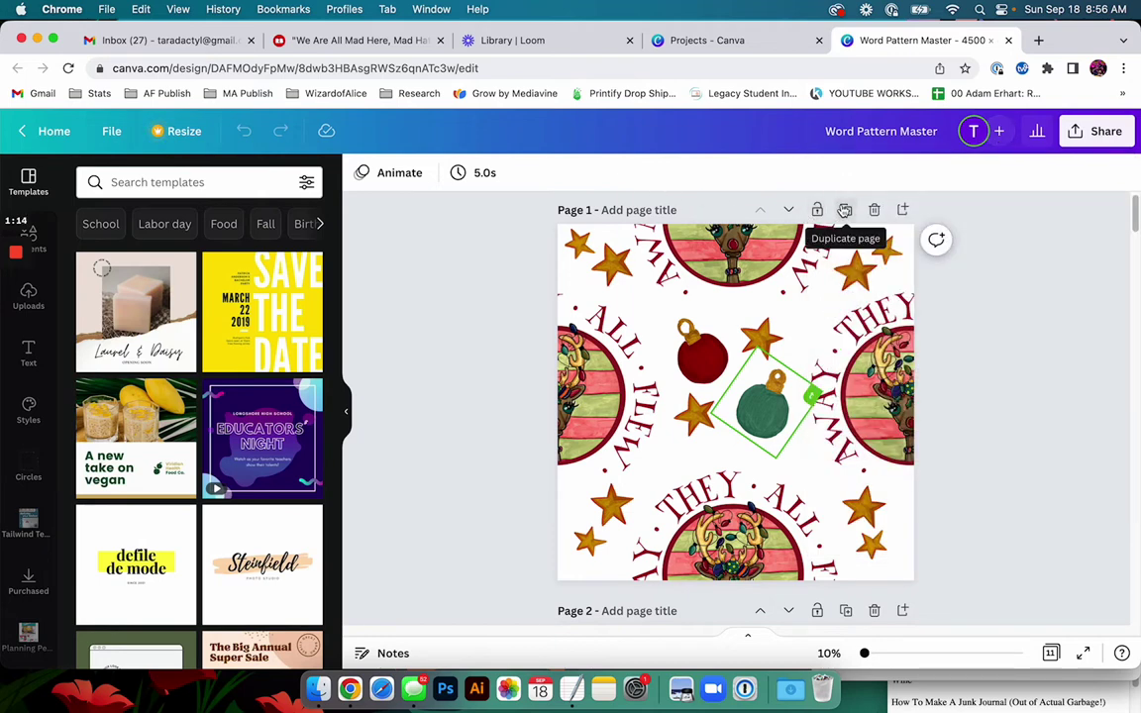
pyautogui.click(844, 210)
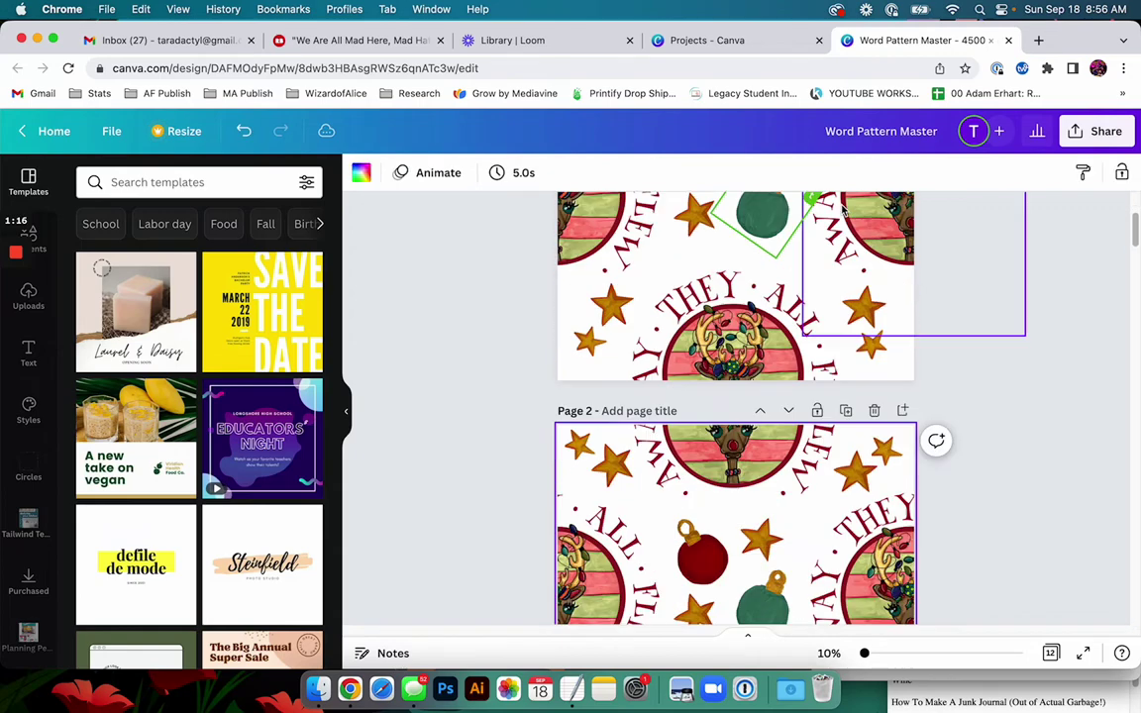
pyautogui.moveTo(1038, 233); pyautogui.dragTo(509, 517)
pyautogui.press('Delete')
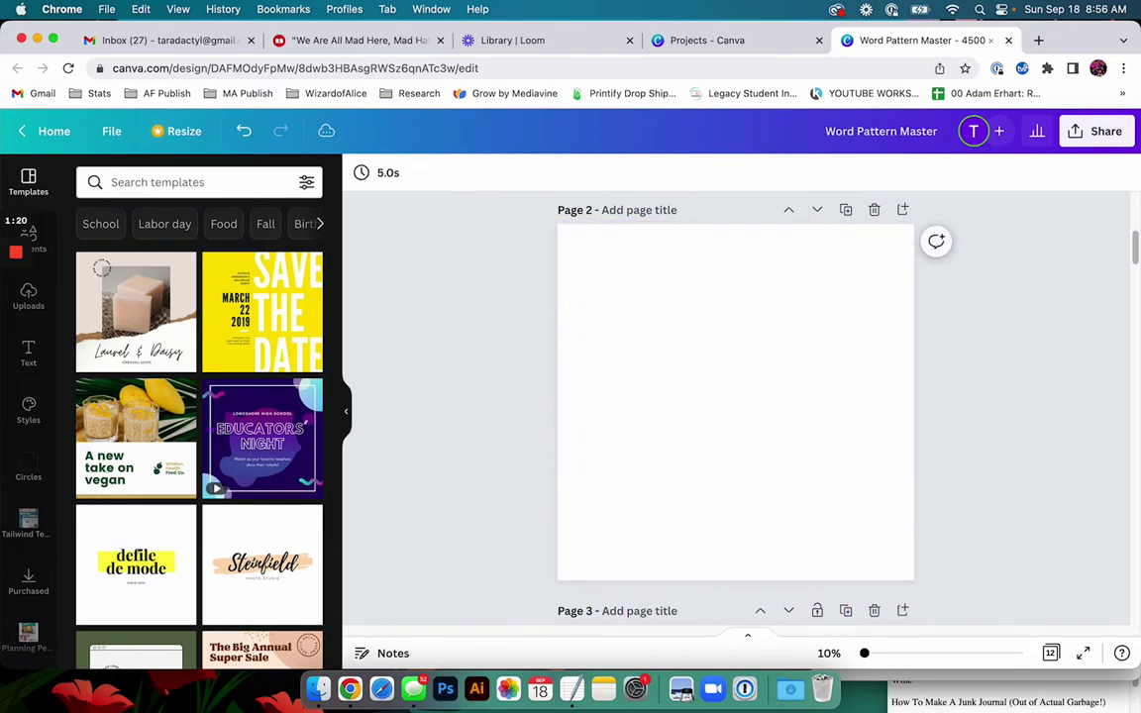
pyautogui.press('Delete')
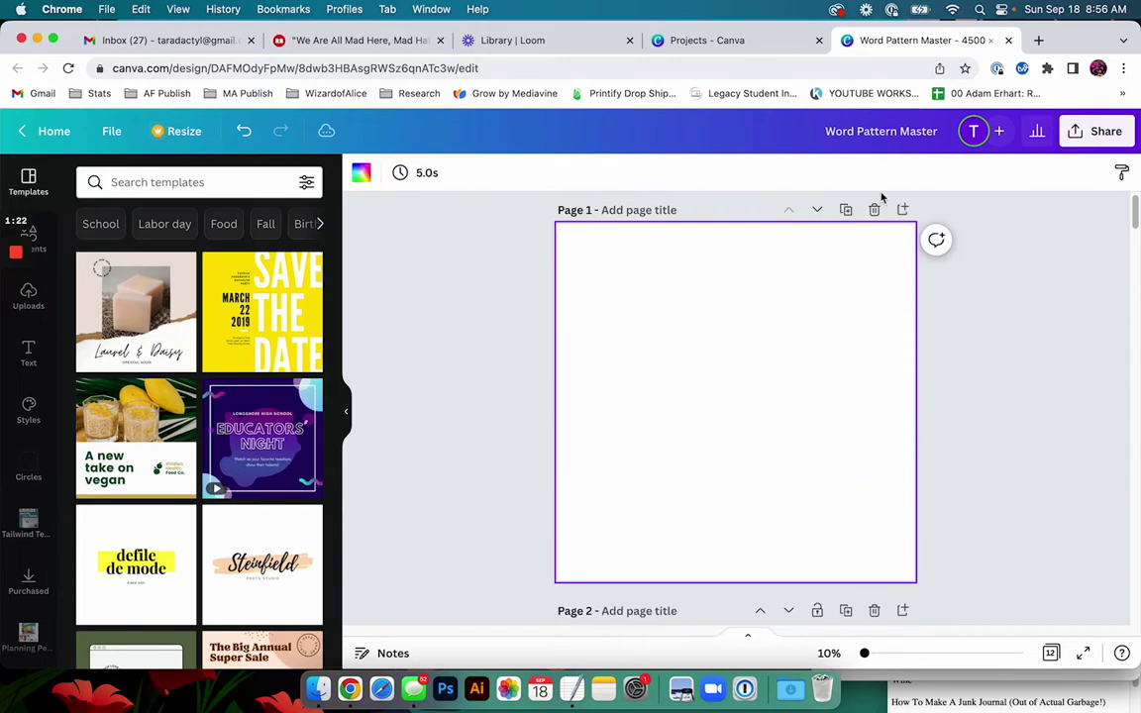
pyautogui.moveTo(31, 338)
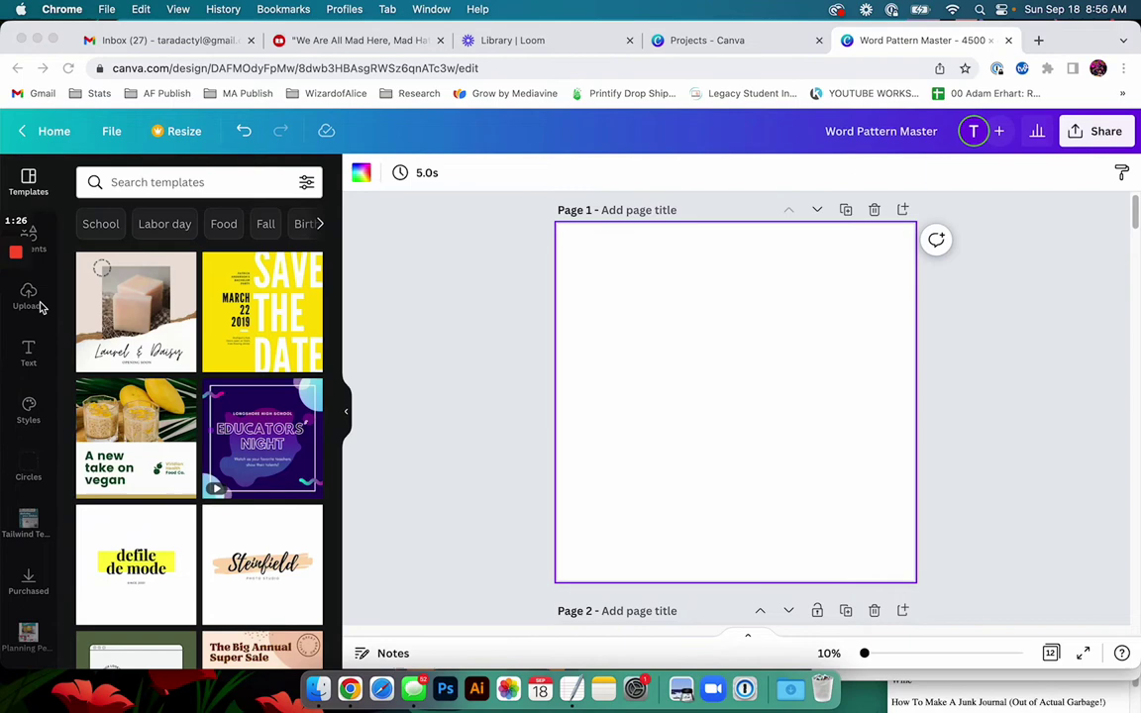
# - Start a file upload and browse to Desktop > Etsy Items > Final Files > Christmas Ornaments
pyautogui.click(29, 296)
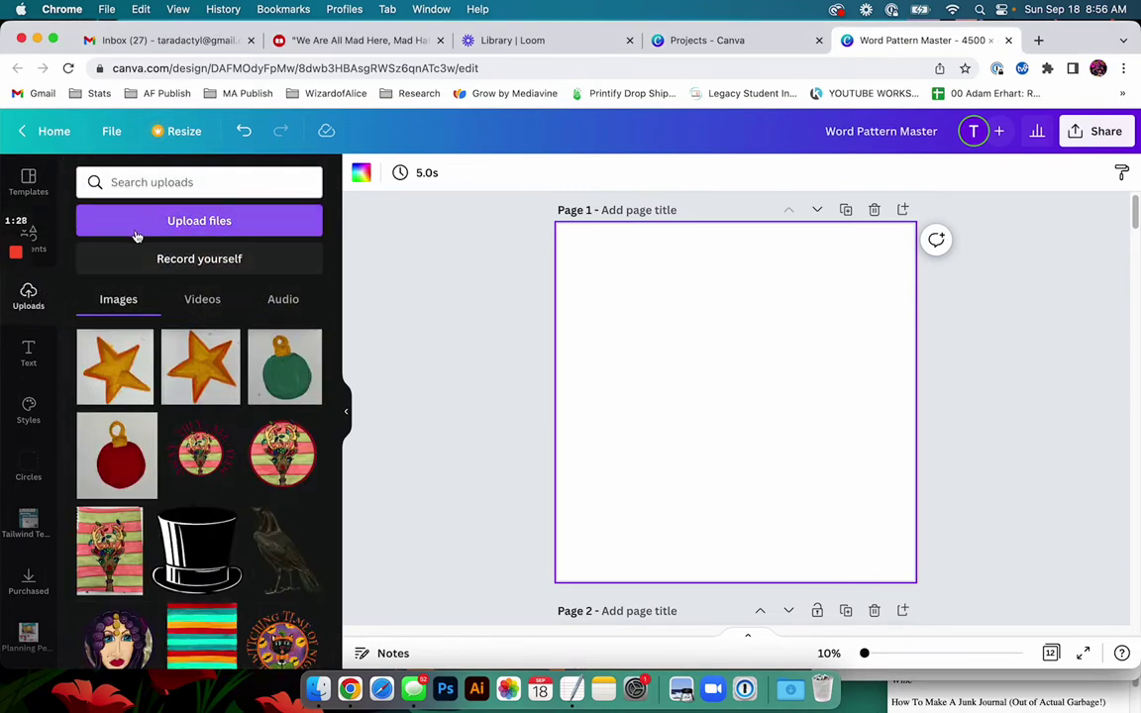
pyautogui.click(144, 224)
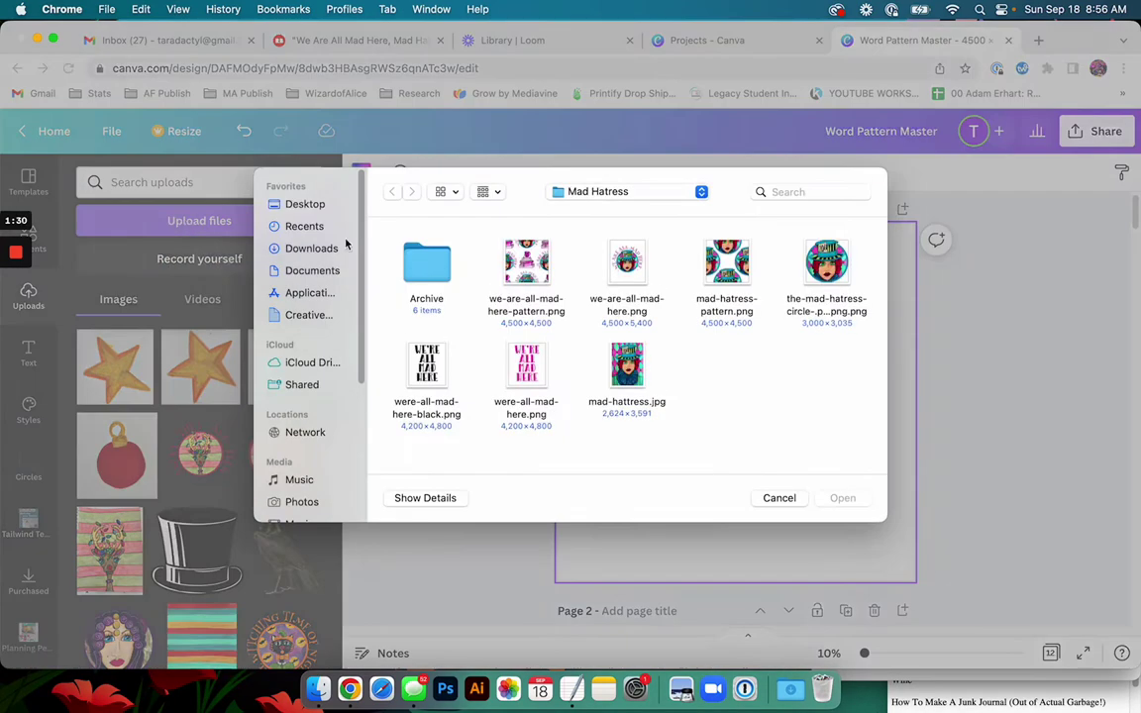
pyautogui.click(305, 205)
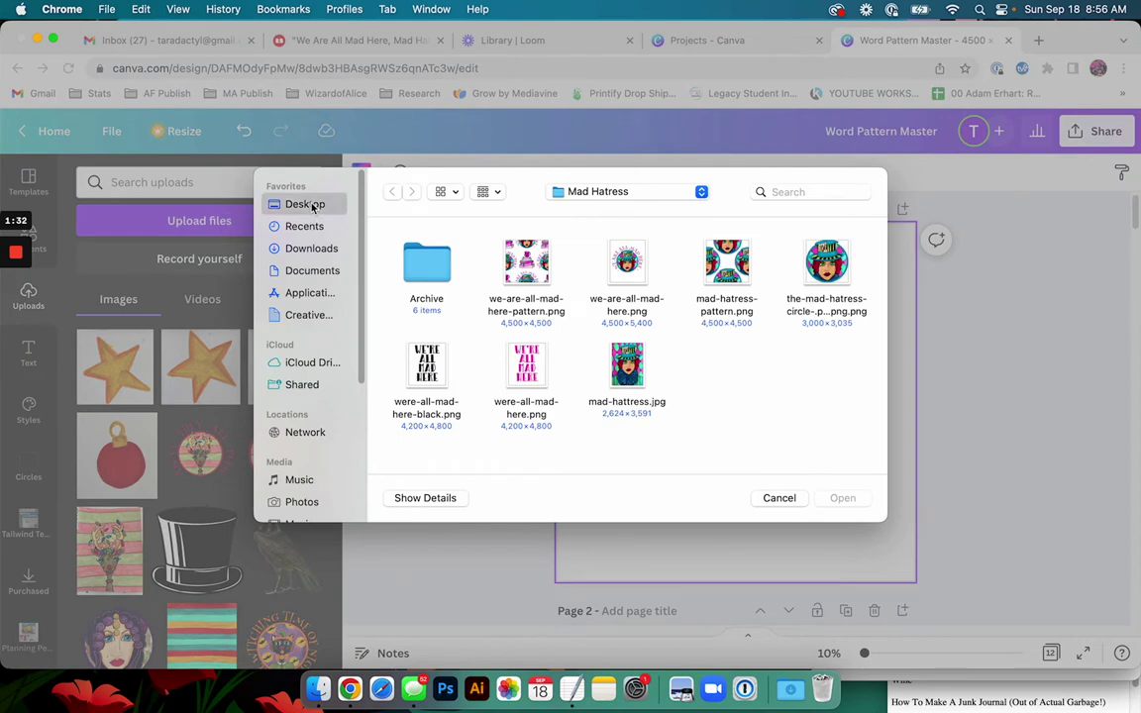
pyautogui.moveTo(879, 244); pyautogui.dragTo(874, 381)
pyautogui.click(543, 385)
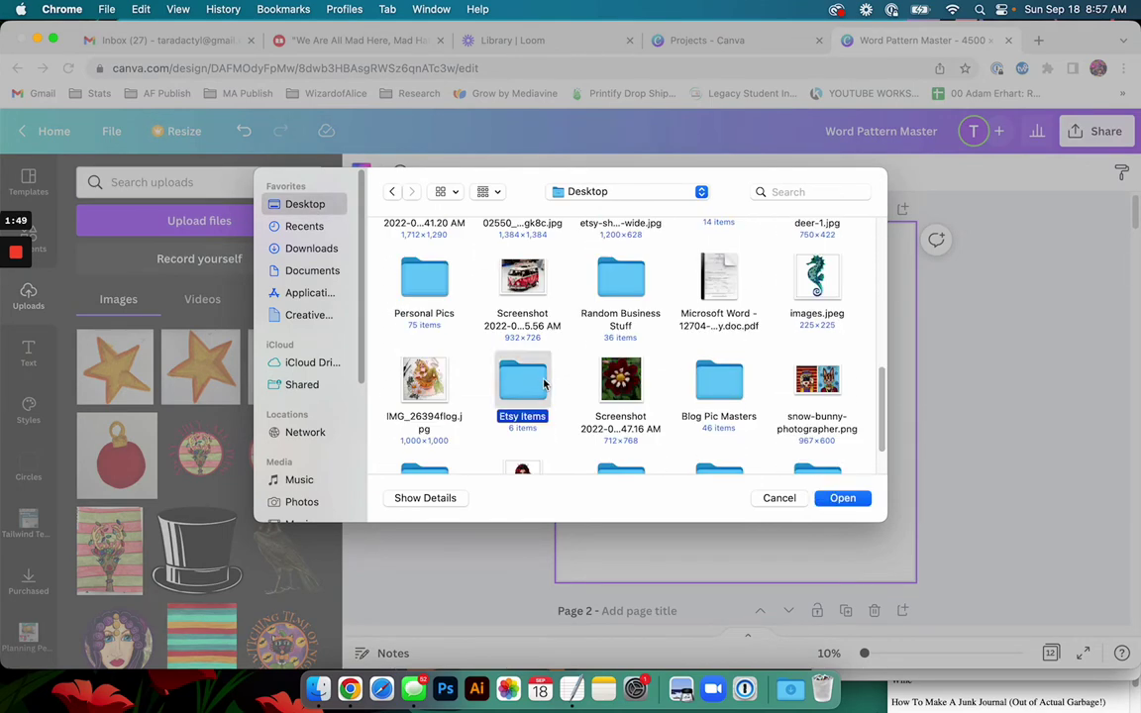
pyautogui.doubleClick(543, 385)
pyautogui.doubleClick(426, 255)
pyautogui.click(433, 278)
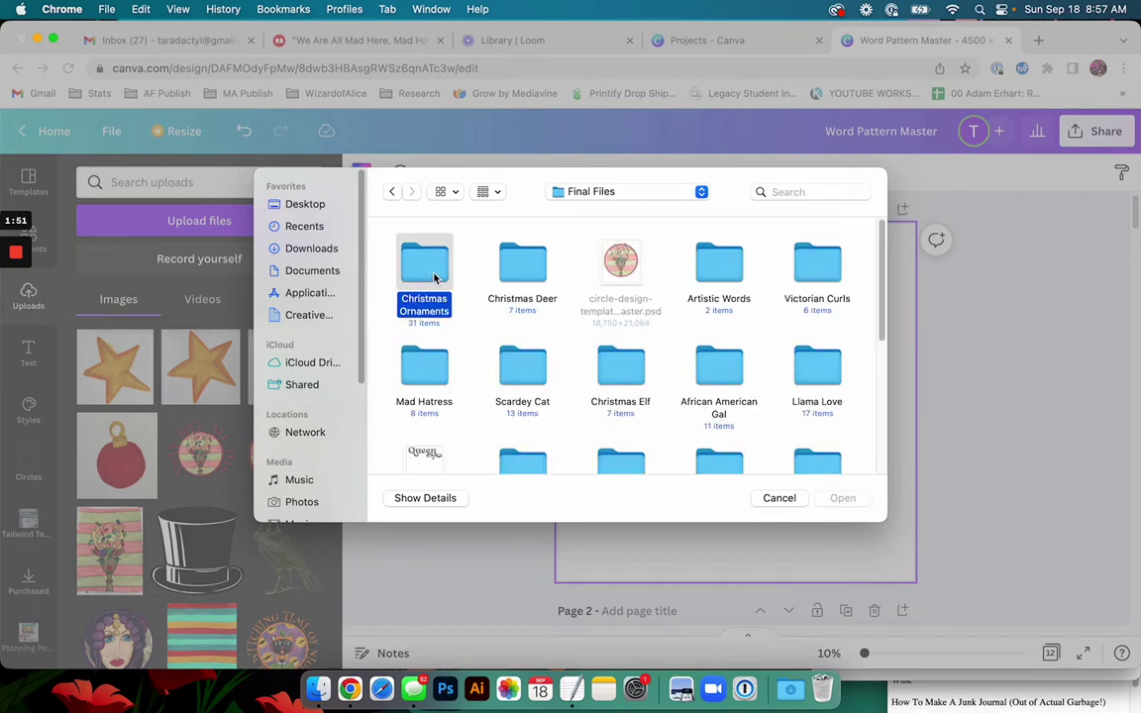
pyautogui.doubleClick(433, 278)
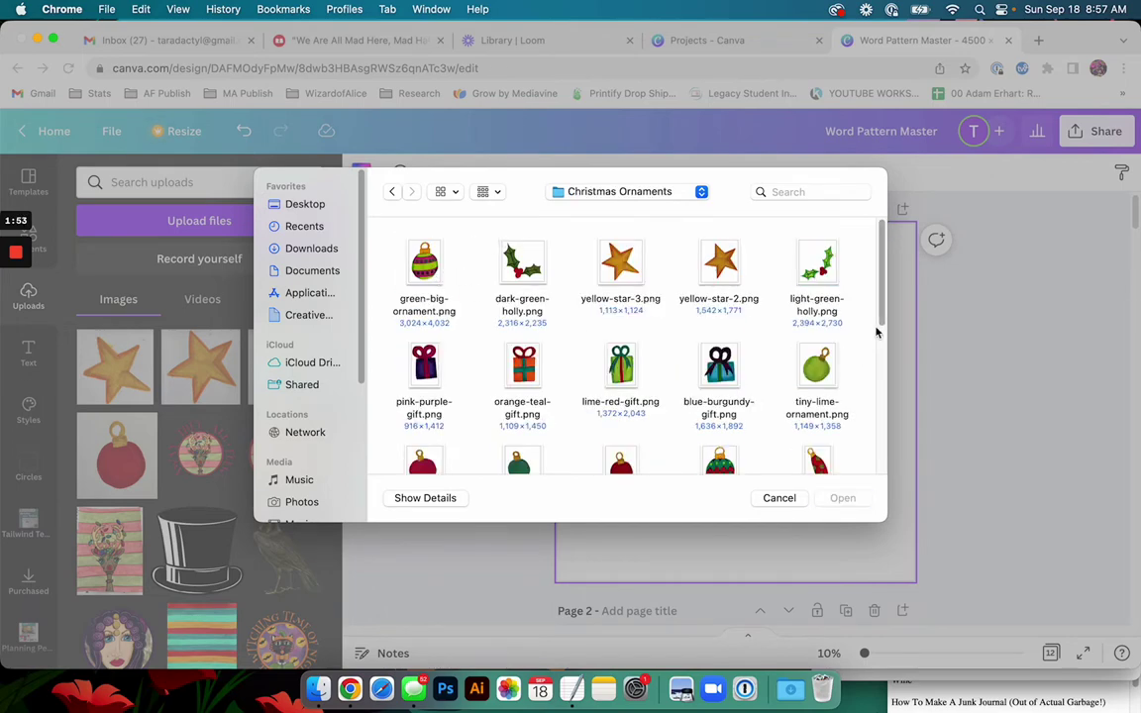
pyautogui.moveTo(882, 269); pyautogui.dragTo(875, 306)
pyautogui.scroll(-3, 881, 290)
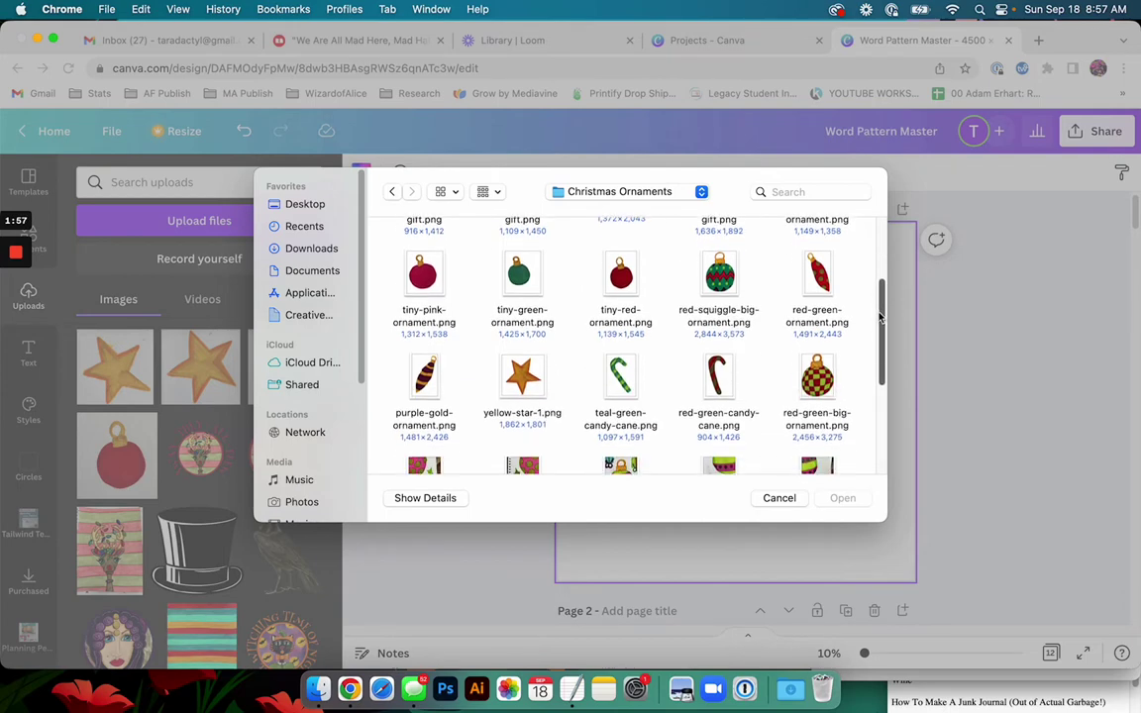
# - Select the ornament, star and candy-cane PNGs and upload them to Canva
pyautogui.click(810, 365)
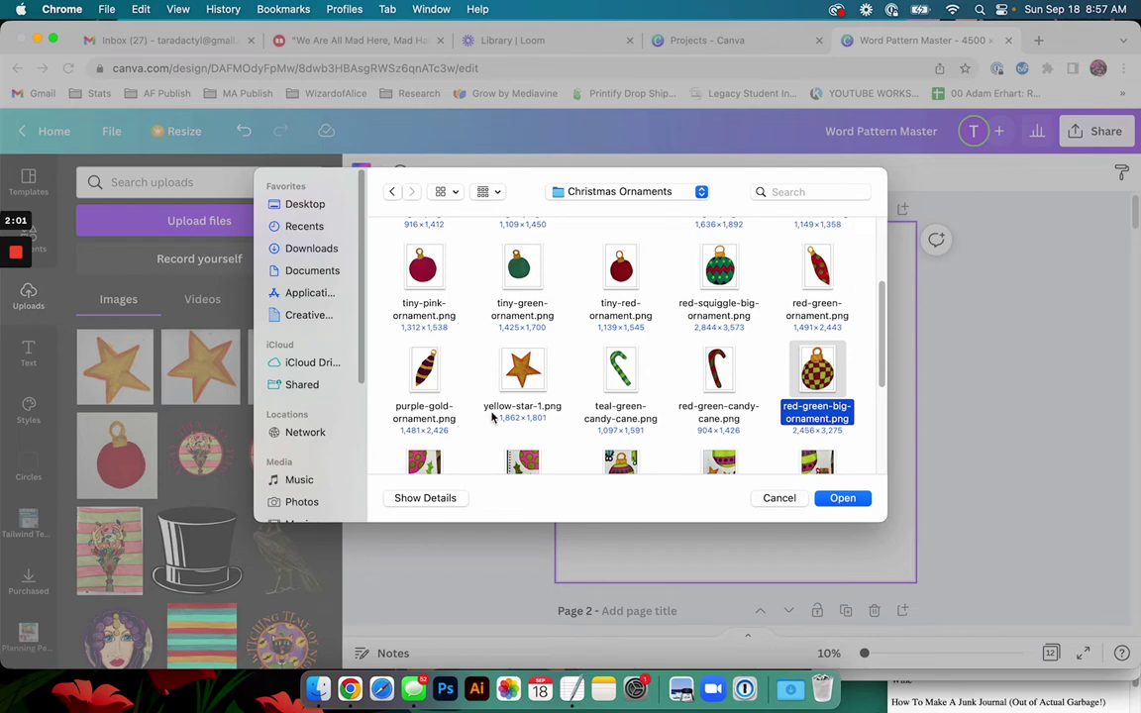
pyautogui.keyDown('super'); pyautogui.click(526, 370); pyautogui.keyUp('super')
pyautogui.keyDown('super'); pyautogui.click(424, 375); pyautogui.keyUp('super')
pyautogui.keyDown('super'); pyautogui.click(620, 369); pyautogui.keyUp('super')
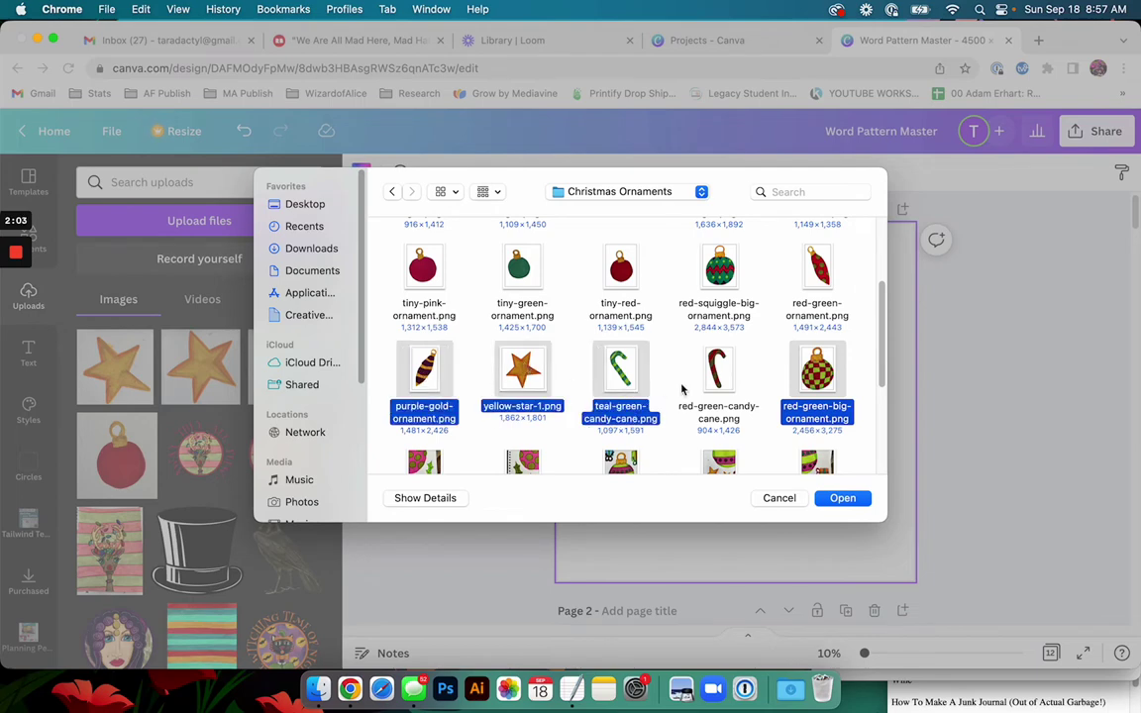
pyautogui.keyDown('super'); pyautogui.click(717, 369); pyautogui.keyUp('super')
pyautogui.keyDown('super'); pyautogui.click(814, 265); pyautogui.keyUp('super')
pyautogui.keyDown('super'); pyautogui.click(718, 260); pyautogui.keyUp('super')
pyautogui.keyDown('super'); pyautogui.click(621, 260); pyautogui.keyUp('super')
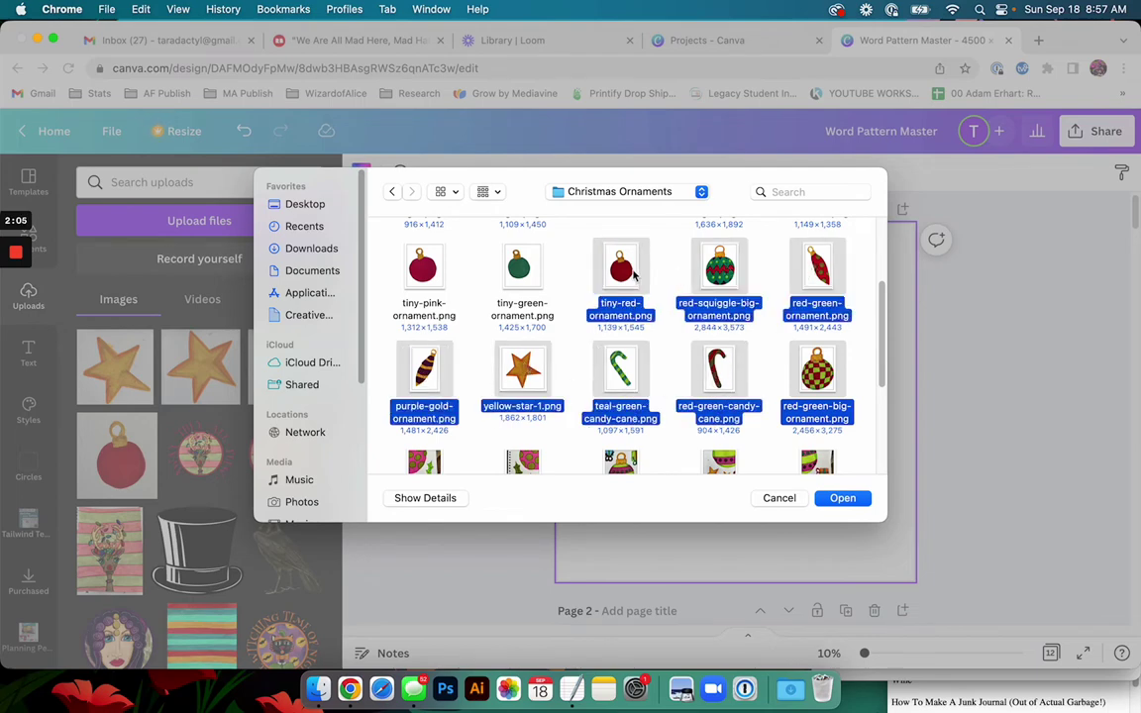
pyautogui.keyDown('super'); pyautogui.click(519, 264); pyautogui.keyUp('super')
pyautogui.keyDown('super'); pyautogui.click(445, 276); pyautogui.keyUp('super')
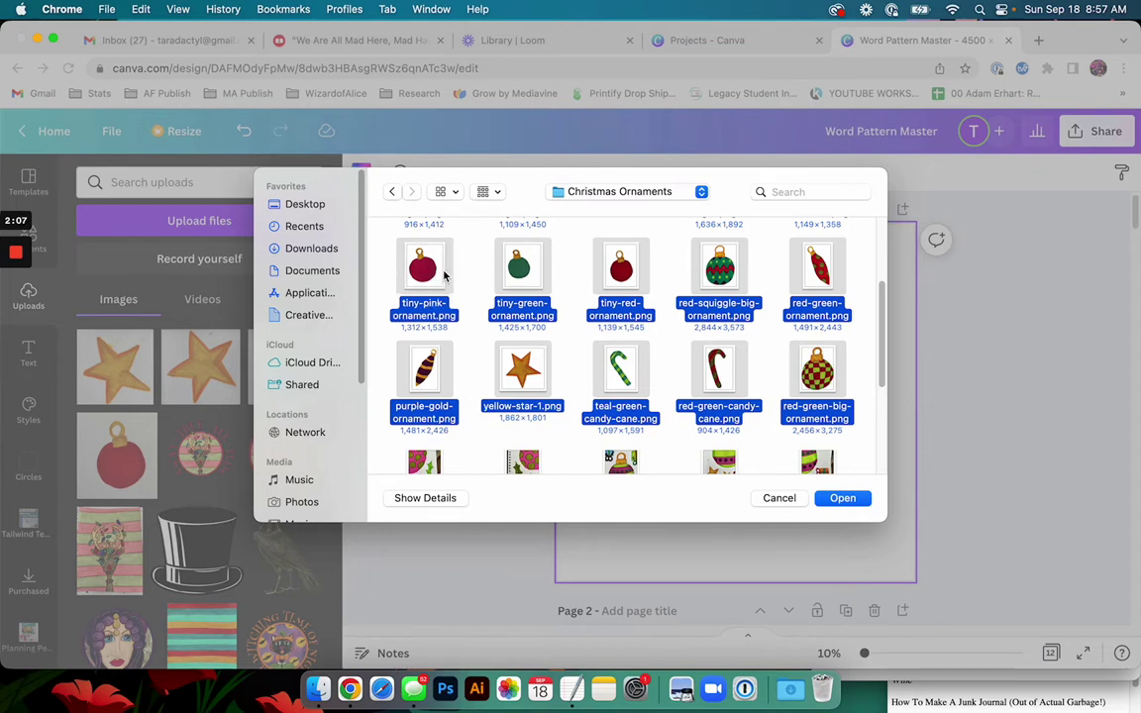
pyautogui.moveTo(874, 332); pyautogui.dragTo(876, 279)
pyautogui.moveTo(861, 321); pyautogui.dragTo(382, 225)
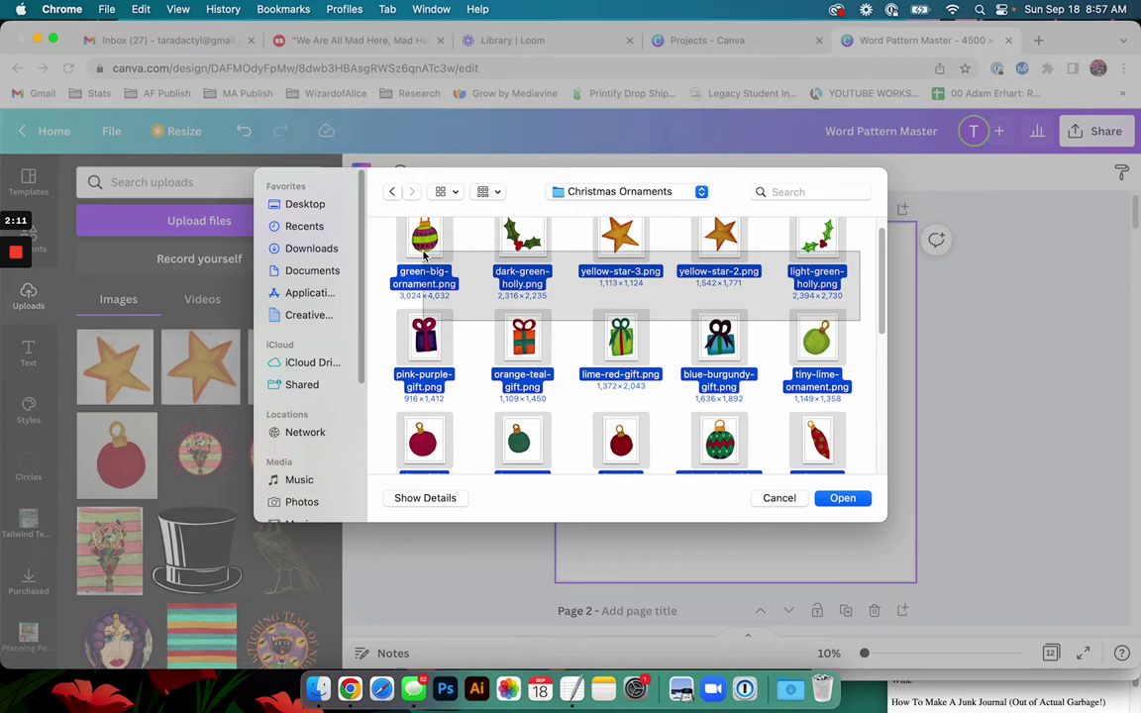
pyautogui.click(837, 500)
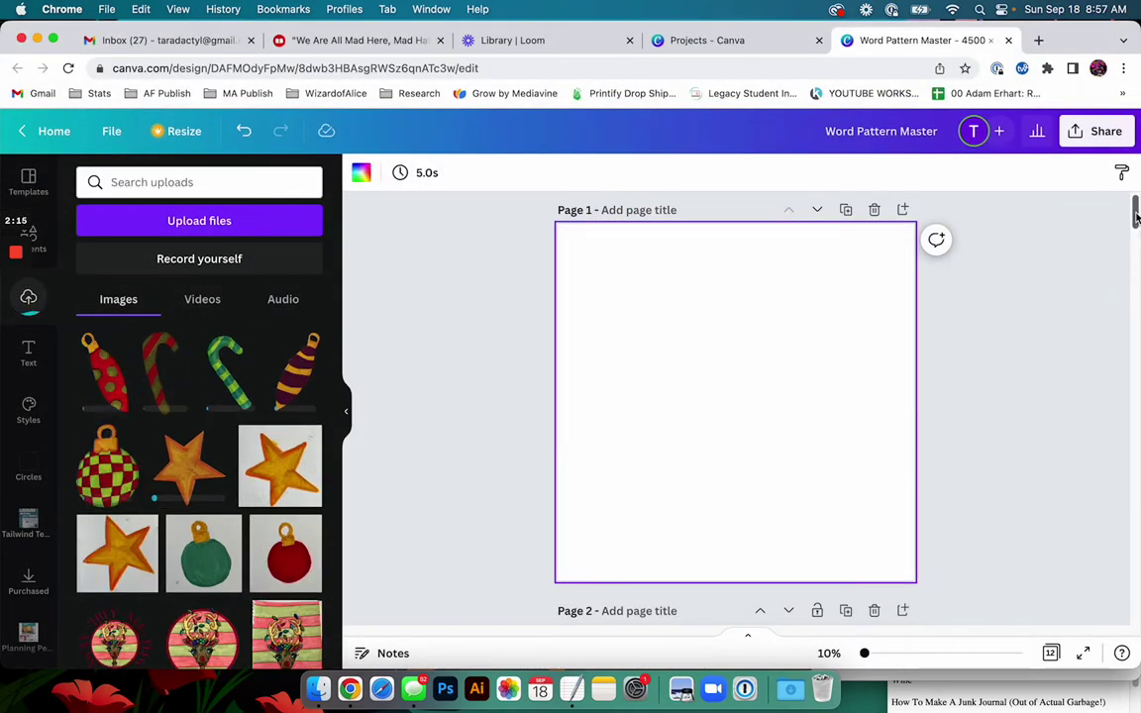
# - Scroll the canvas up to blank Page 1 with the uploaded ornament images in view
pyautogui.moveTo(1135, 210); pyautogui.dragTo(1083, 430)
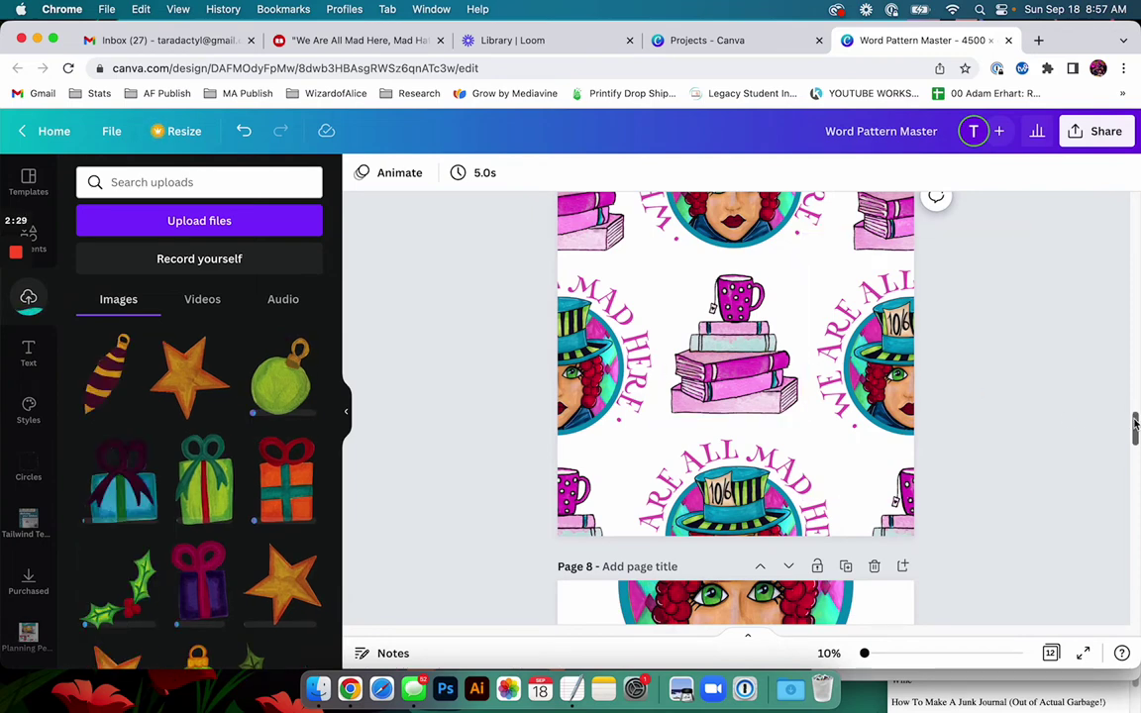
pyautogui.moveTo(1137, 424); pyautogui.dragTo(1136, 387)
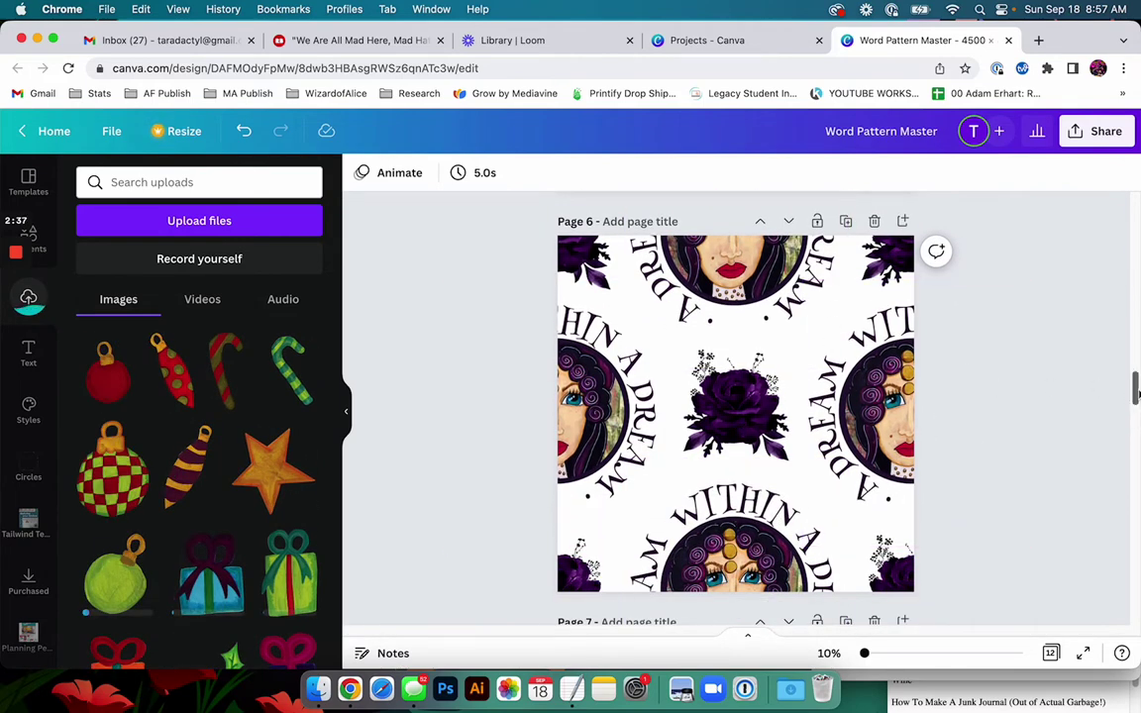
pyautogui.moveTo(1136, 394); pyautogui.dragTo(1122, 359)
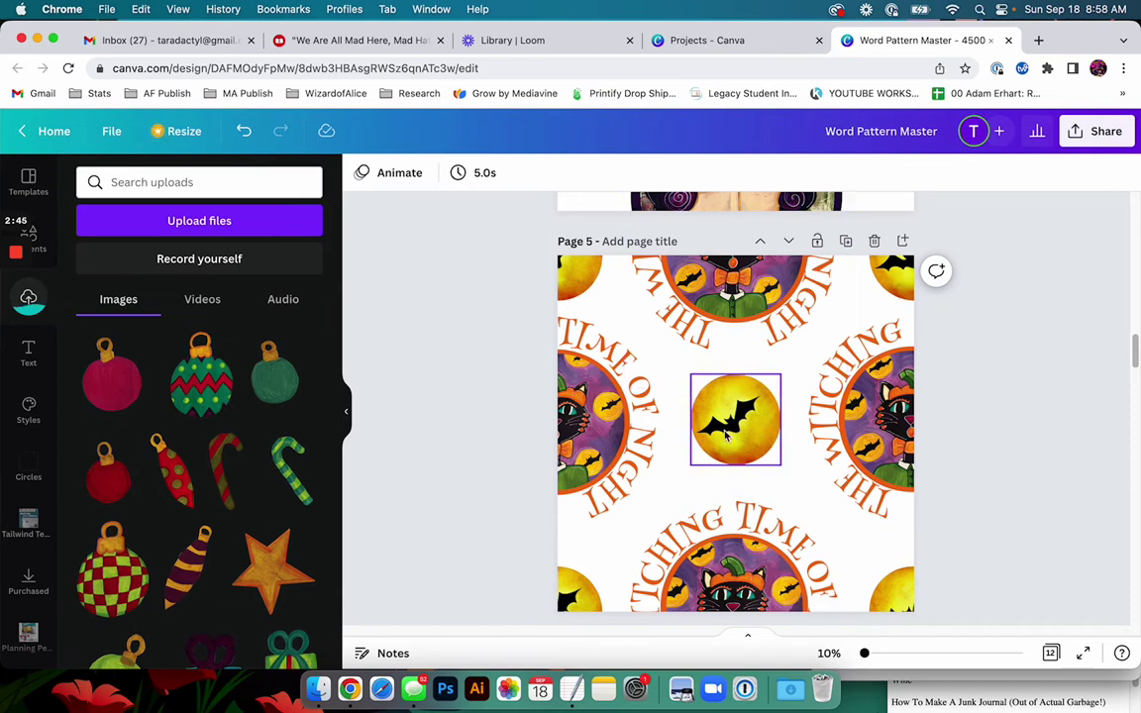
pyautogui.moveTo(1137, 362); pyautogui.dragTo(1090, 213)
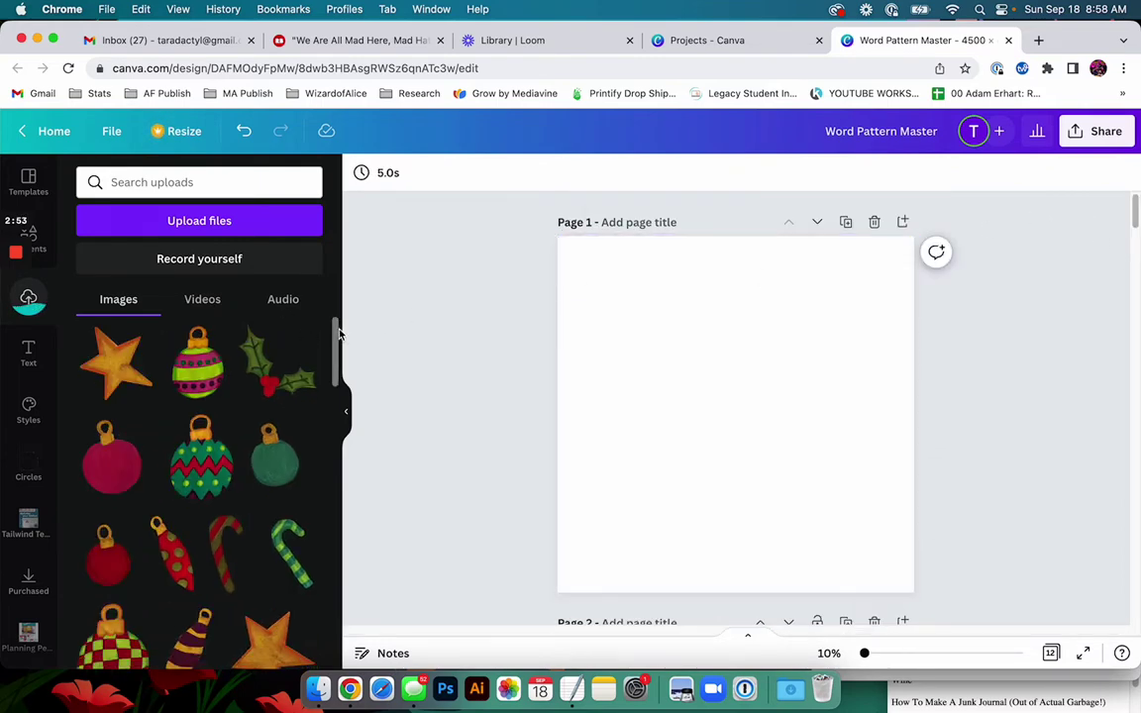
# - Add the checkered ornament, shrink it, and place it straddling Page 1's left edge
pyautogui.scroll(-3, 230, 424)
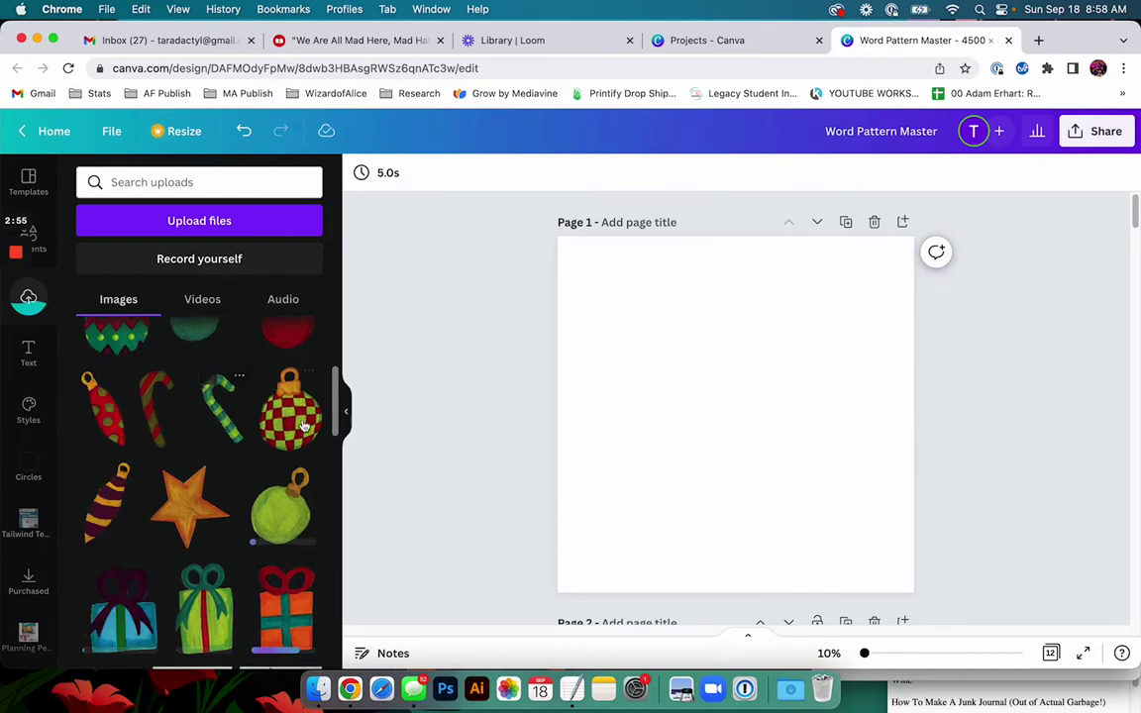
pyautogui.click(303, 424)
pyautogui.moveTo(721, 454); pyautogui.dragTo(674, 446)
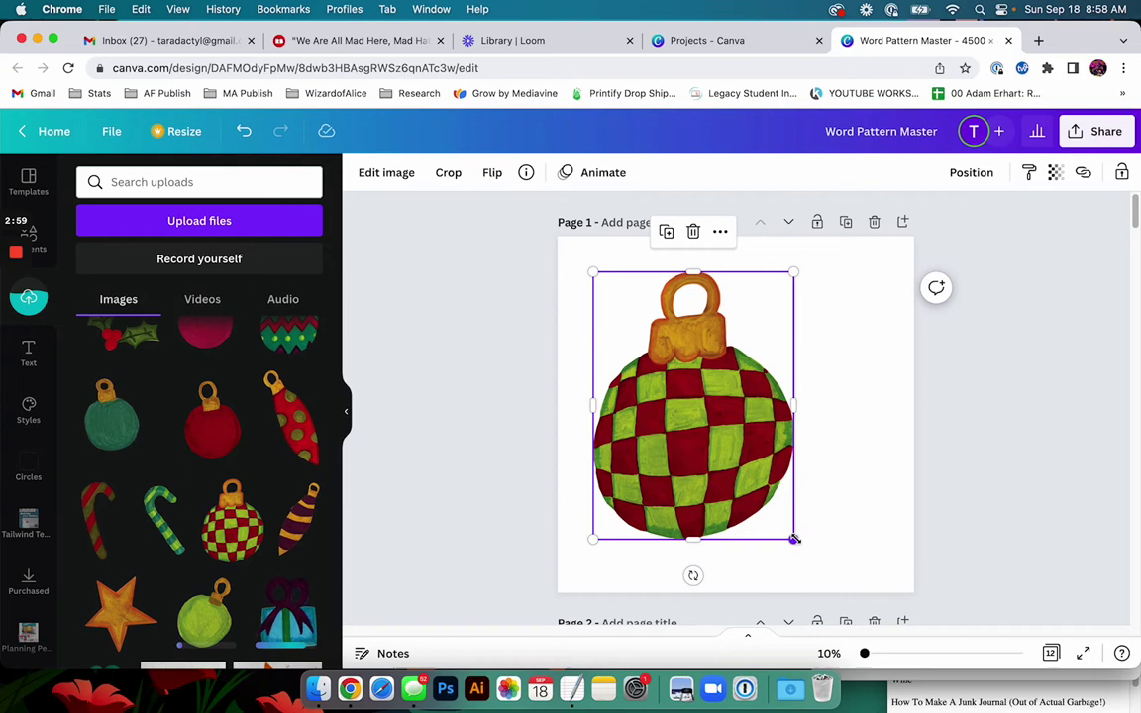
pyautogui.moveTo(795, 540); pyautogui.dragTo(657, 474)
pyautogui.moveTo(656, 368); pyautogui.dragTo(557, 409)
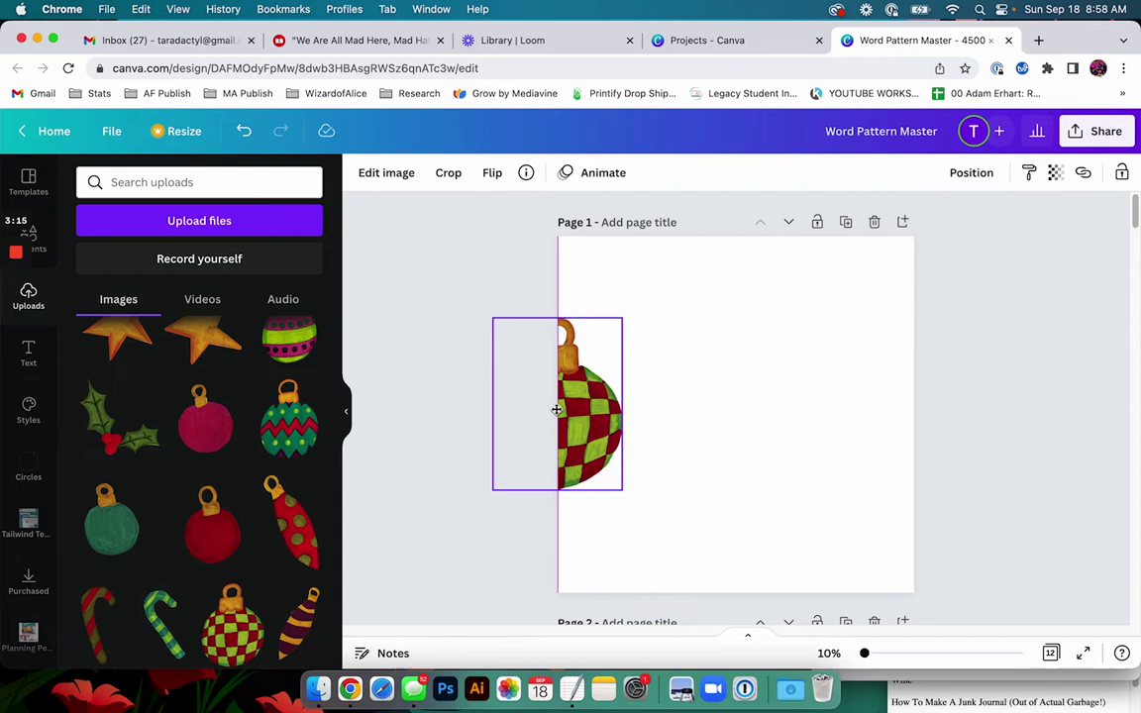
pyautogui.moveTo(556, 409)
pyautogui.mouseDown()
pyautogui.moveTo(558, 382)
pyautogui.moveTo(555, 420)
pyautogui.mouseUp()
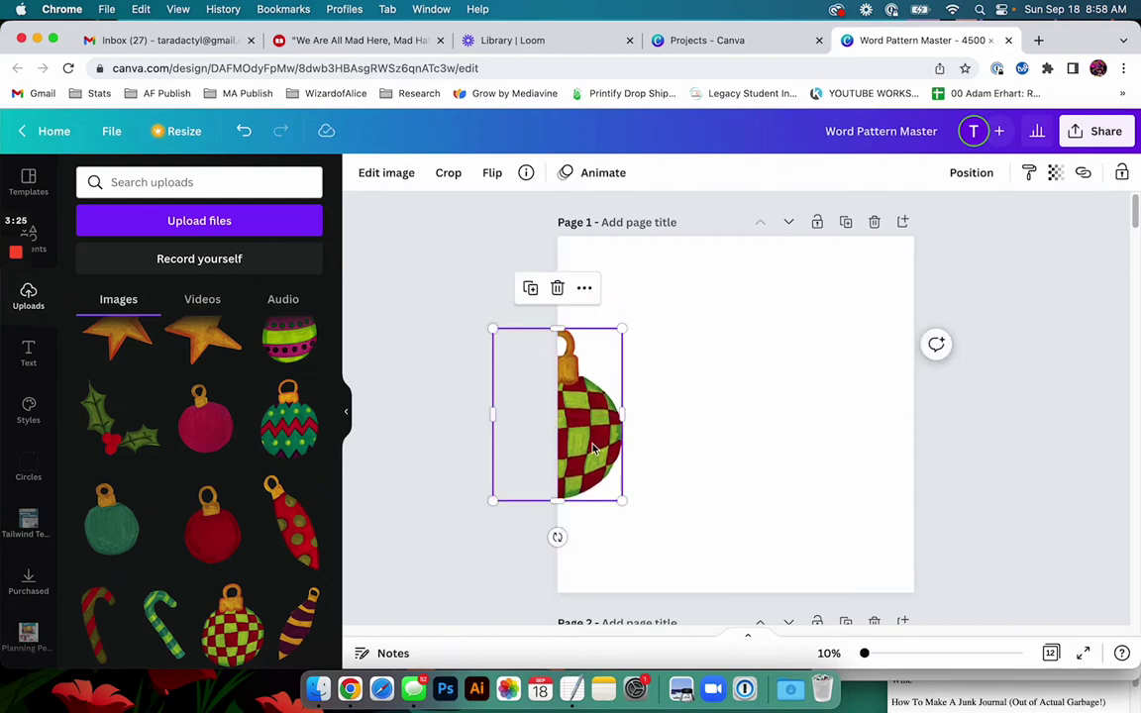
# - Copy the ornament onto the right edge and align both halves to the same height
pyautogui.moveTo(616, 454); pyautogui.dragTo(935, 441)
pyautogui.moveTo(866, 443); pyautogui.dragTo(882, 441)
pyautogui.keyDown('shift'); pyautogui.click(586, 419); pyautogui.keyUp('shift')
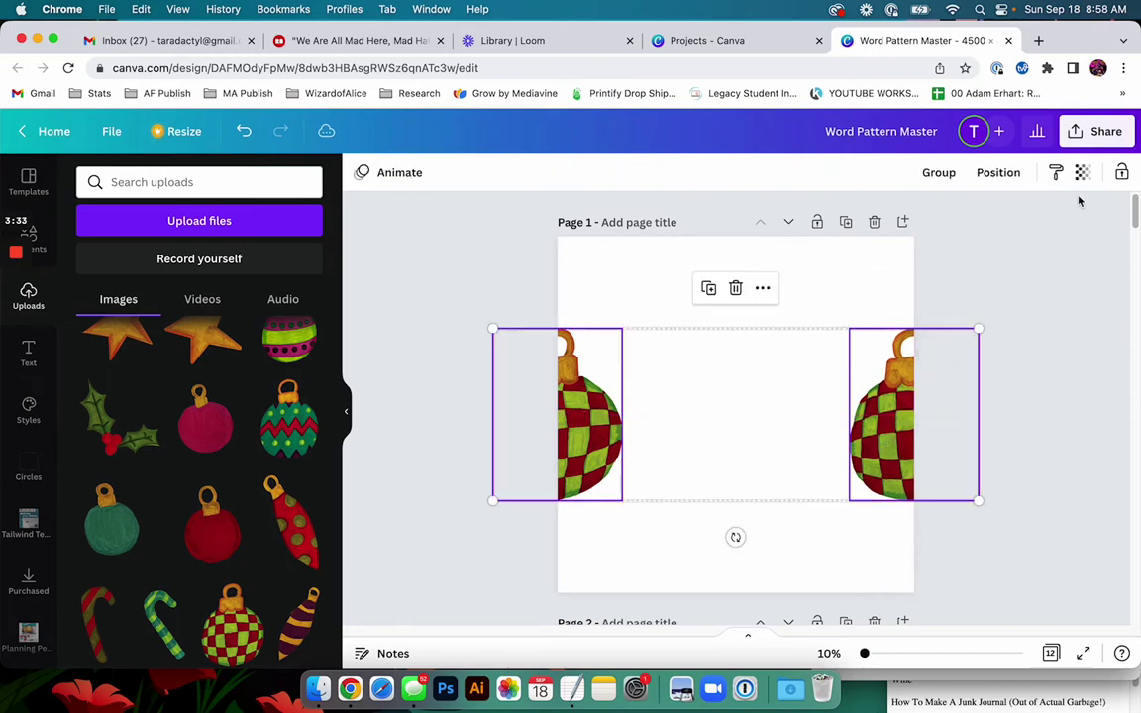
pyautogui.click(999, 173)
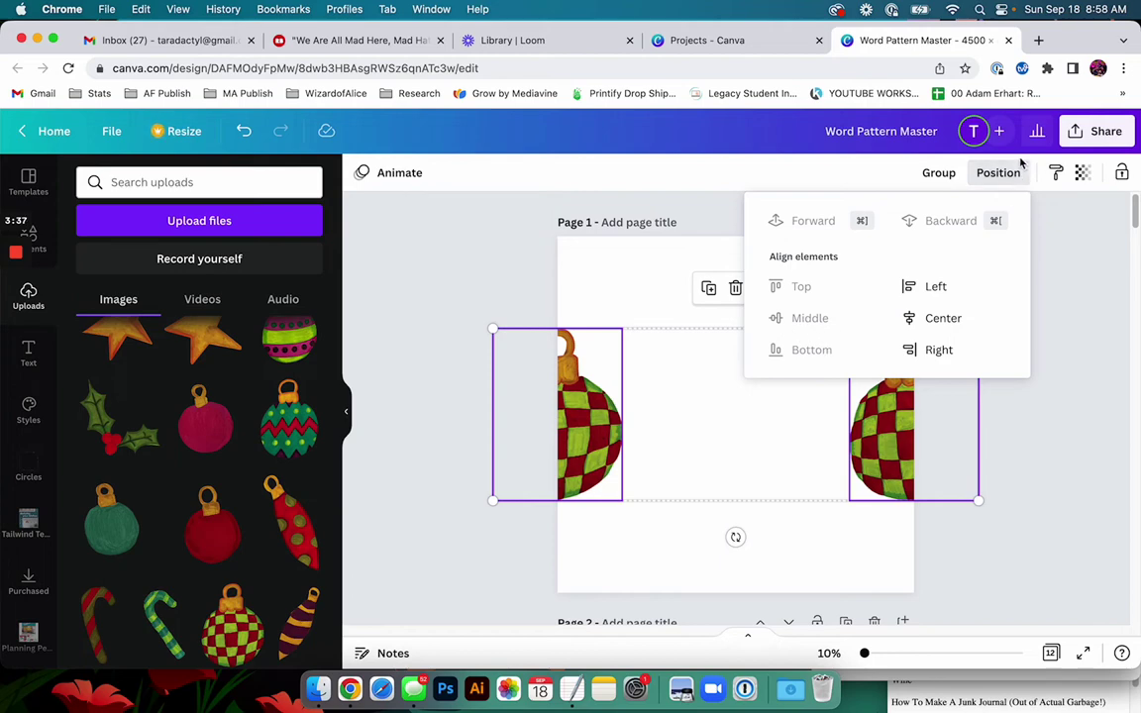
pyautogui.click(498, 288)
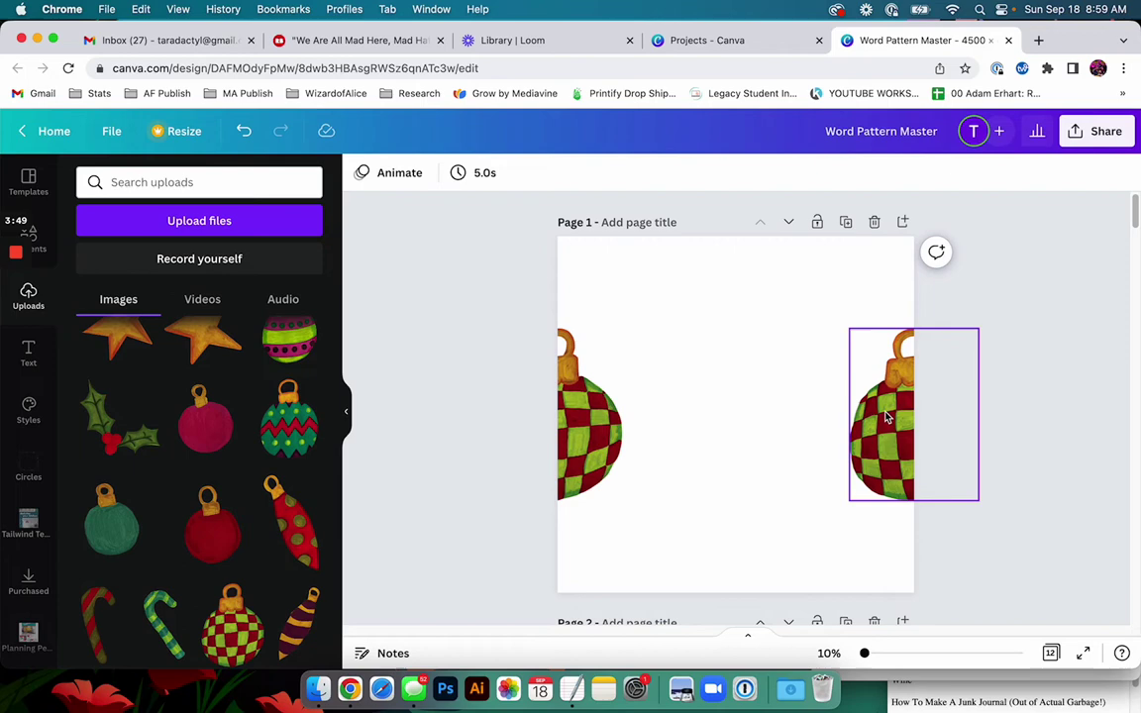
# - Place checkered ornament copies on the top and bottom edges and align them vertically
pyautogui.moveTo(873, 416); pyautogui.dragTo(700, 236)
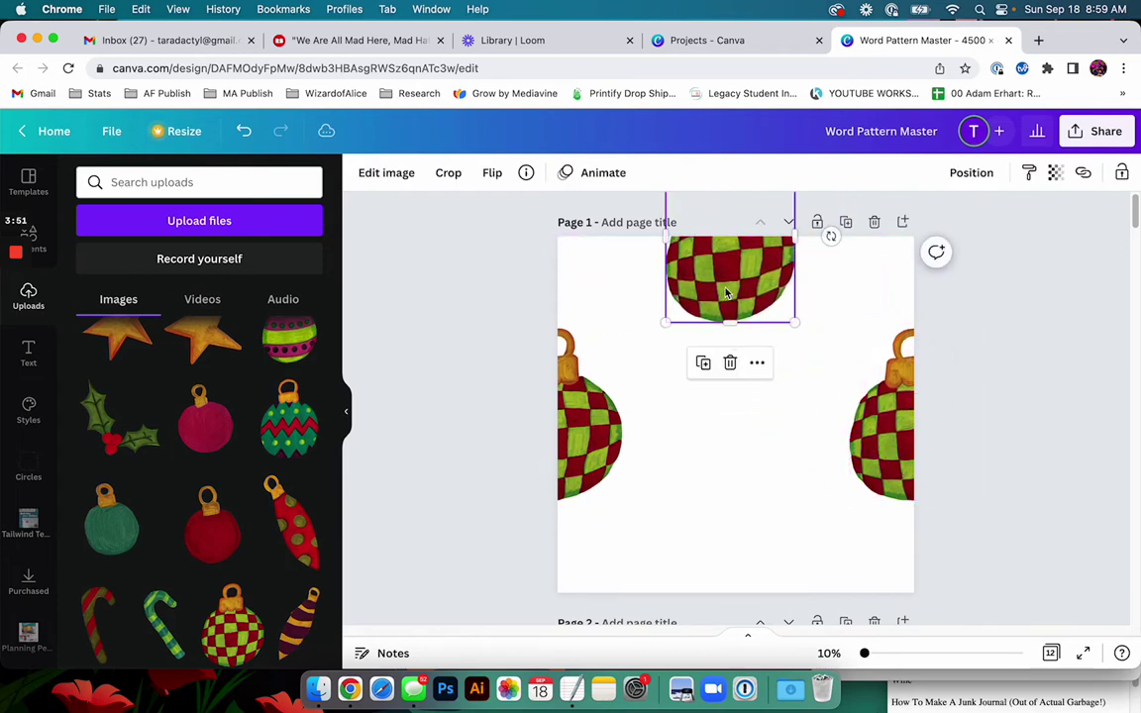
pyautogui.moveTo(726, 294); pyautogui.dragTo(723, 585)
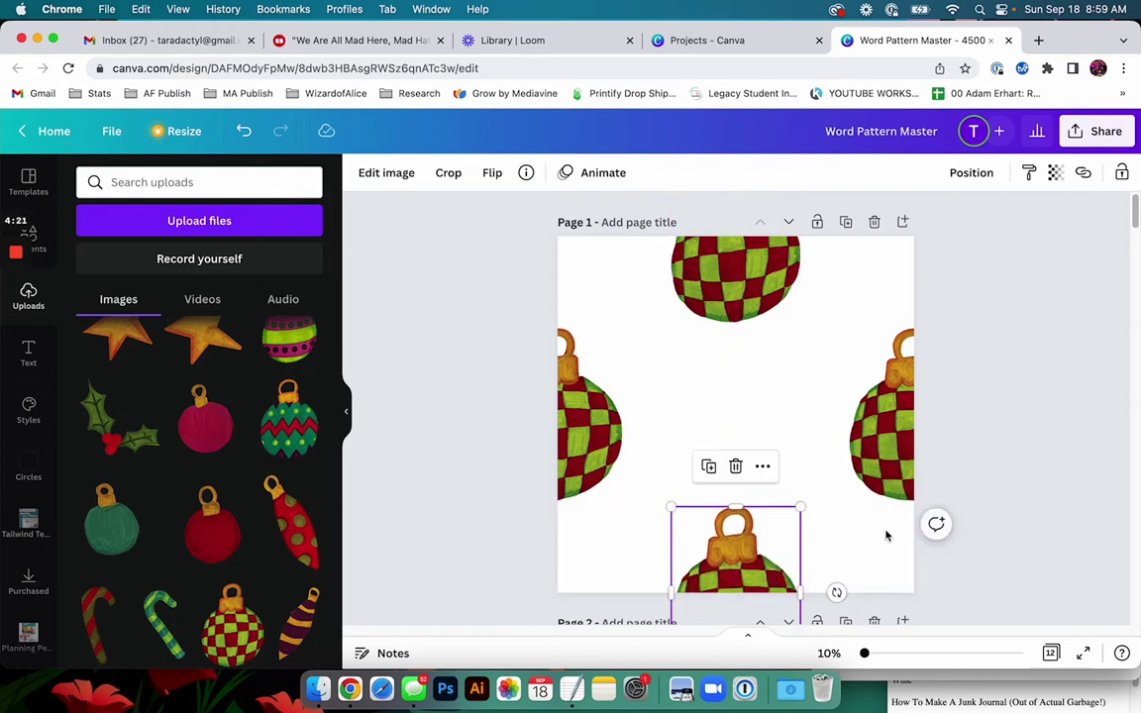
pyautogui.keyDown('shift'); pyautogui.click(733, 277); pyautogui.keyUp('shift')
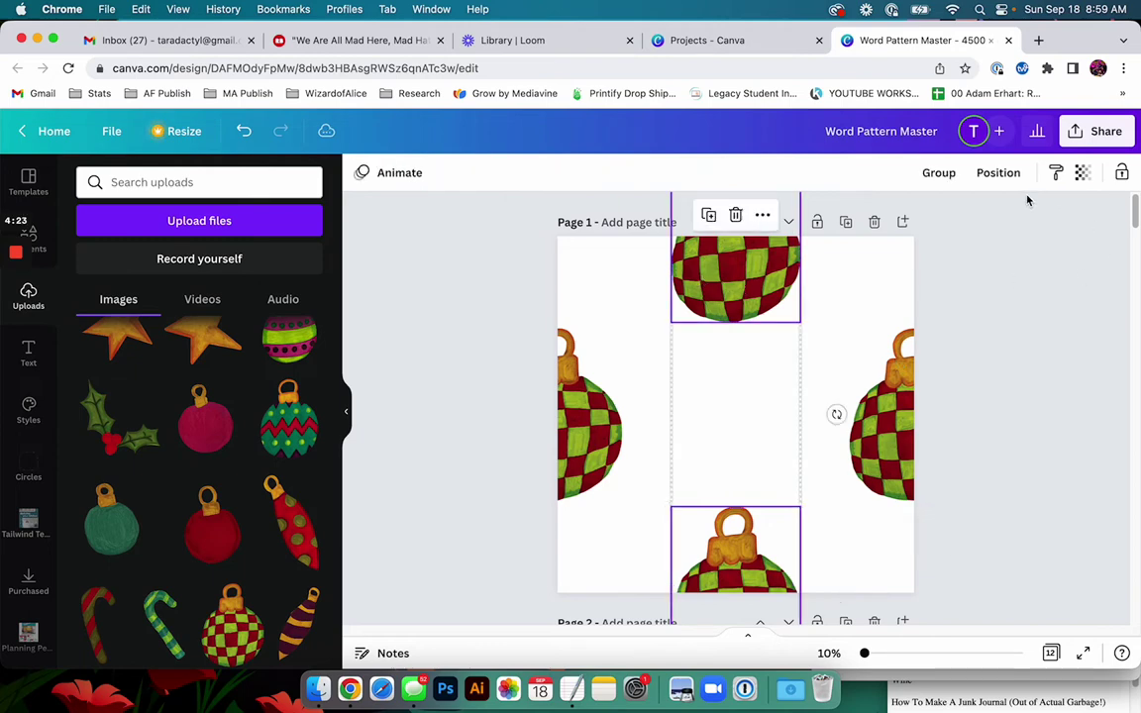
pyautogui.click(1000, 173)
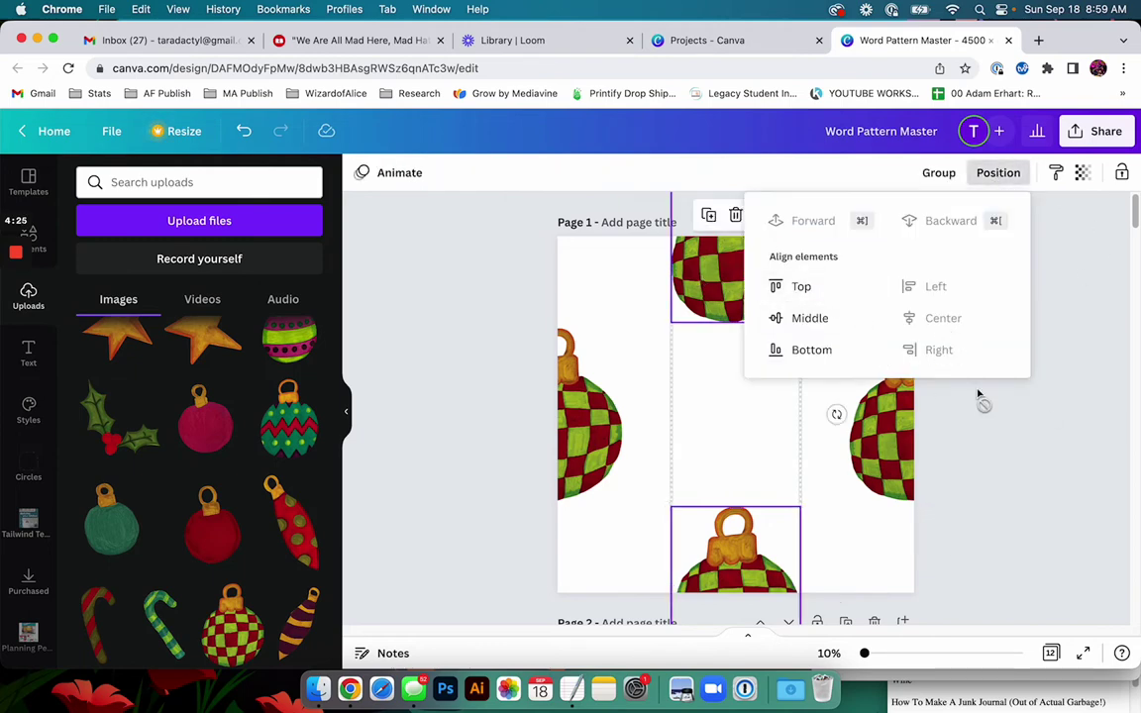
pyautogui.click(1014, 483)
pyautogui.click(1012, 454)
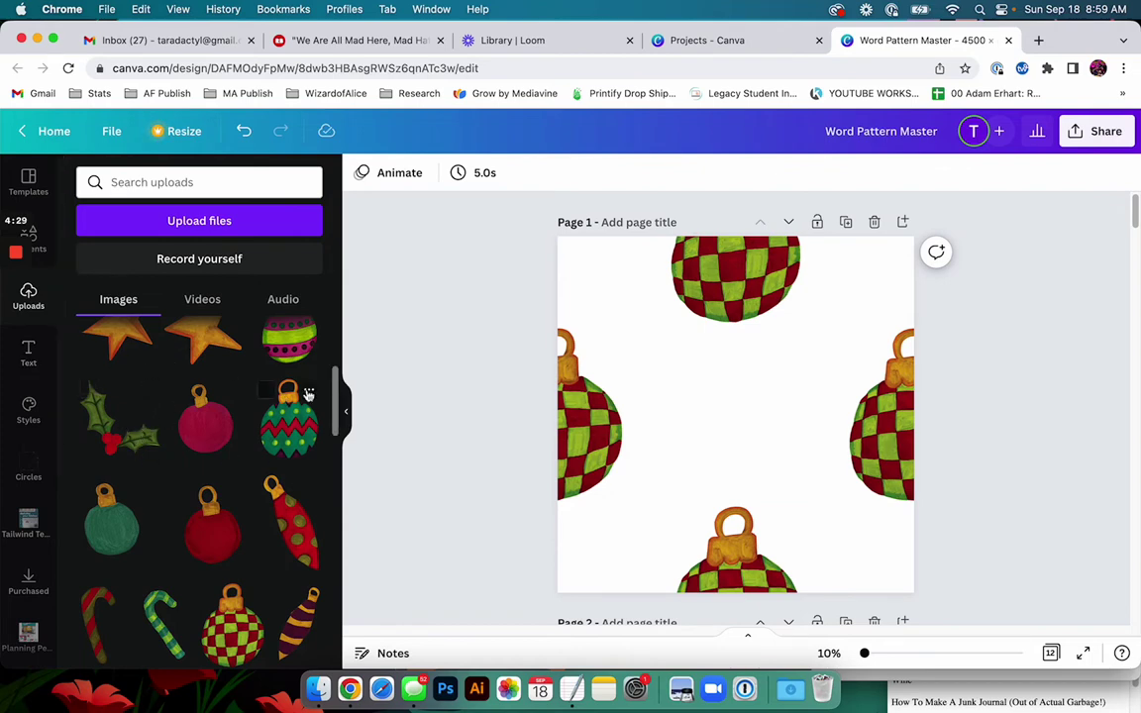
# - Add the red dotted ornament, shrink it, and place it in the top-left corner
pyautogui.click(281, 508)
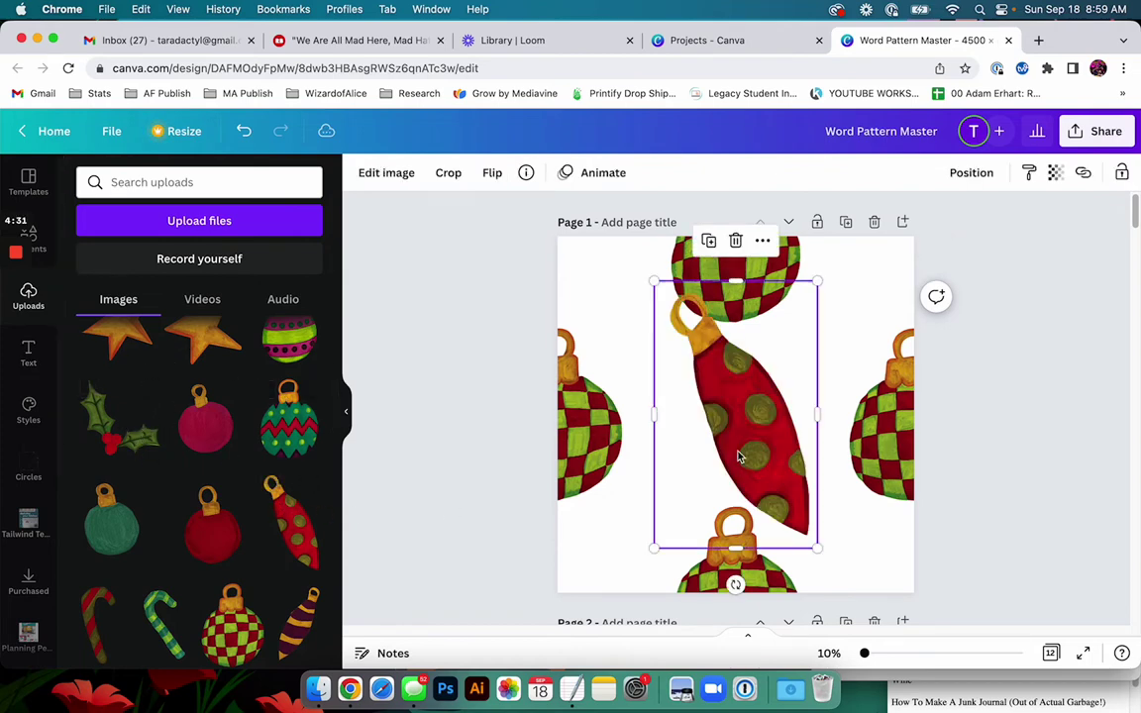
pyautogui.moveTo(738, 456); pyautogui.dragTo(706, 446)
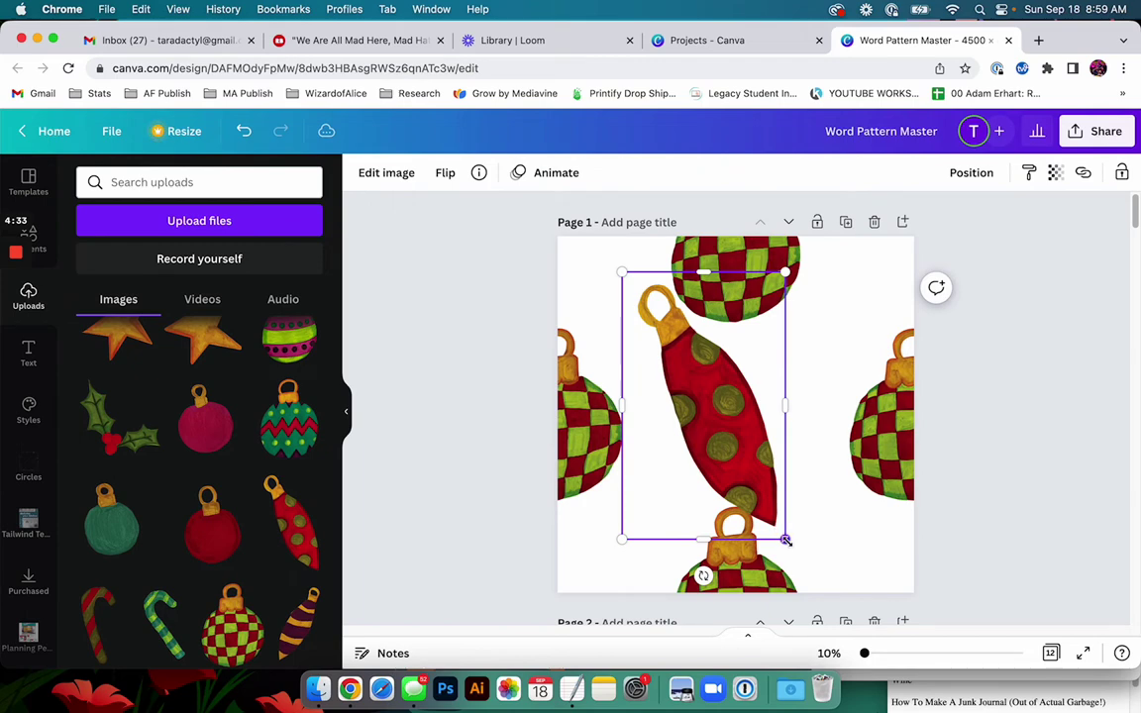
pyautogui.moveTo(786, 540); pyautogui.dragTo(700, 398)
pyautogui.moveTo(665, 344); pyautogui.dragTo(626, 320)
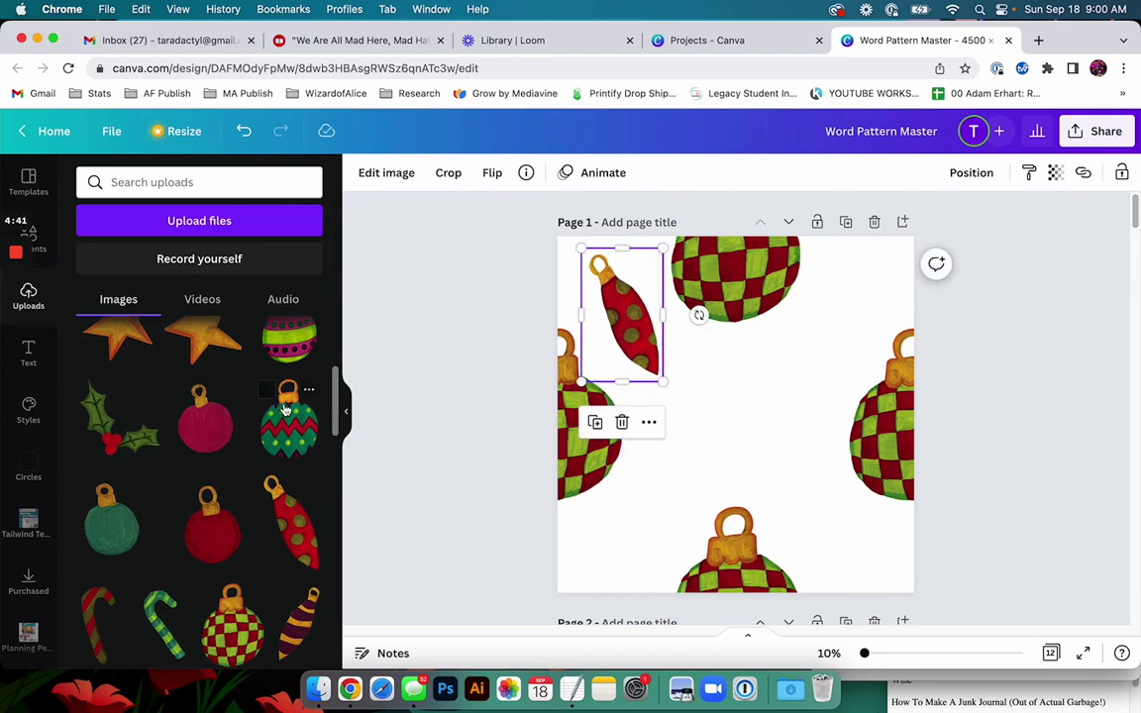
# - Add a centre checkered ornament tilted about 29°, plus a tilted red dotted copy at lower right
pyautogui.click(233, 634)
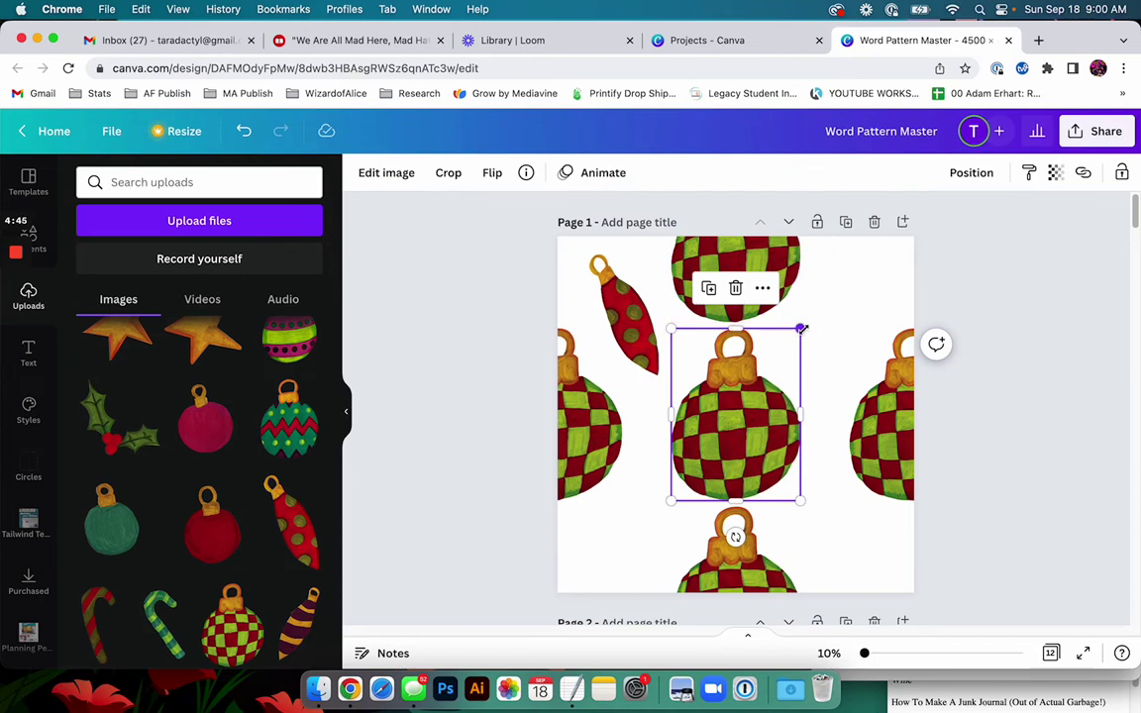
pyautogui.moveTo(735, 536); pyautogui.dragTo(674, 521)
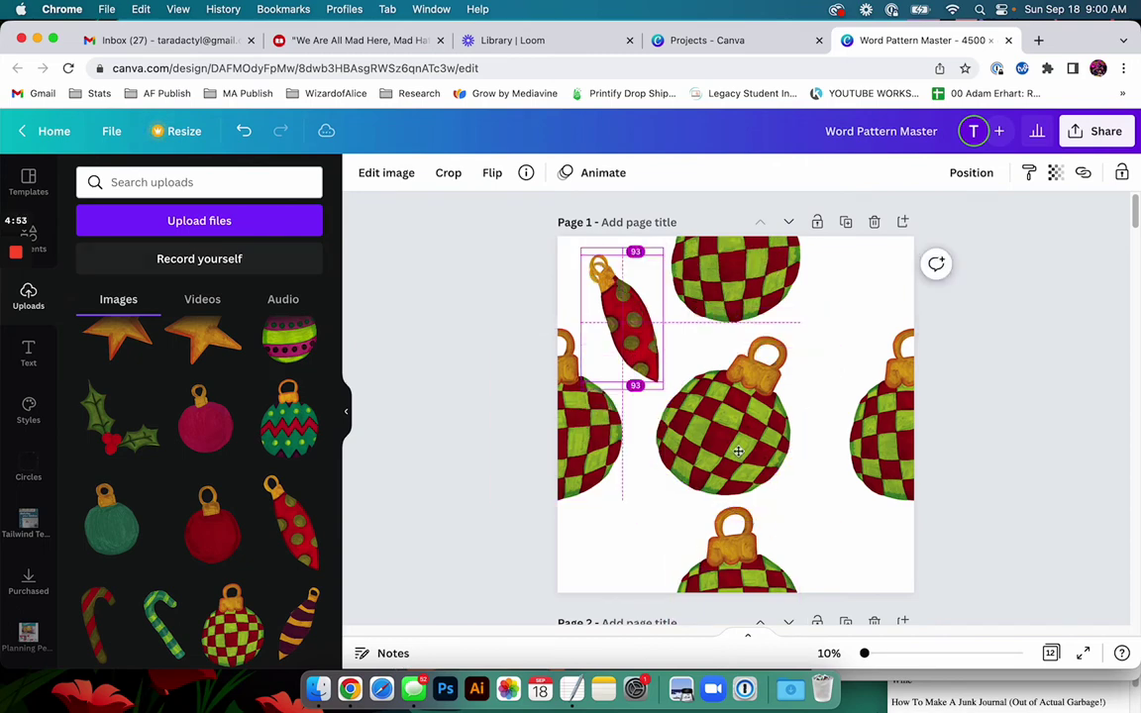
pyautogui.moveTo(629, 352); pyautogui.dragTo(838, 549)
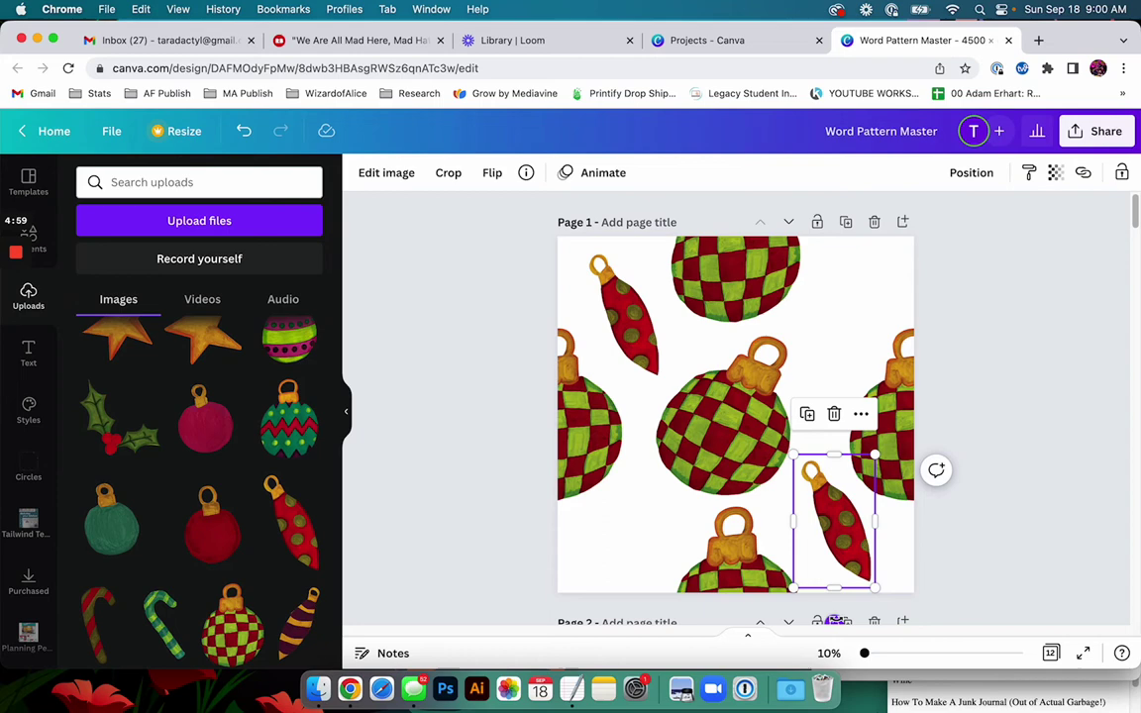
pyautogui.moveTo(834, 621); pyautogui.dragTo(790, 414)
pyautogui.moveTo(818, 515); pyautogui.dragTo(815, 514)
# - Add the plain red ornament, shrink and tilt it, and move it to the lower left
pyautogui.click(208, 520)
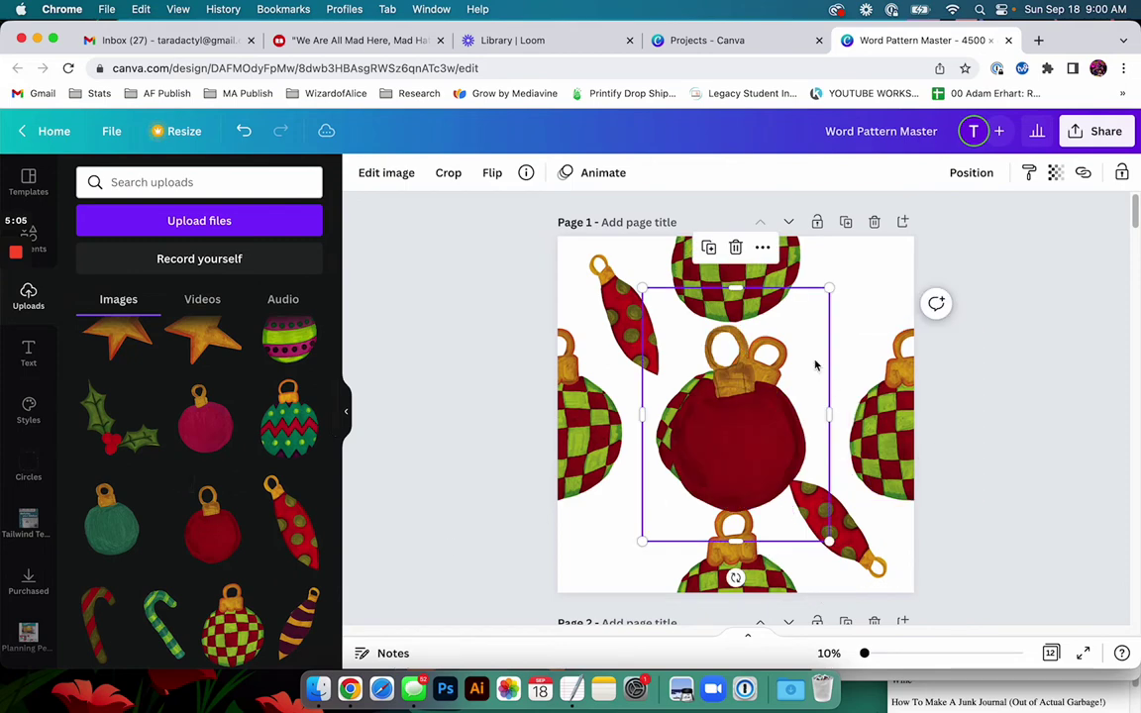
pyautogui.moveTo(832, 290); pyautogui.dragTo(743, 403)
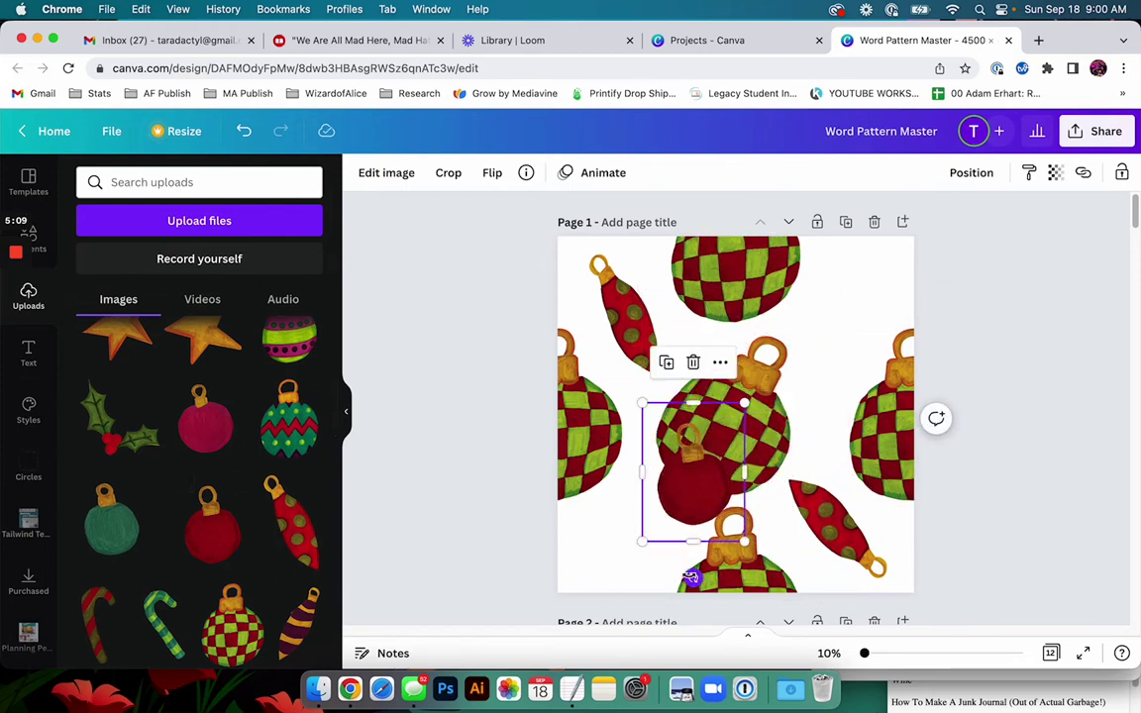
pyautogui.moveTo(691, 577); pyautogui.dragTo(818, 495)
pyautogui.moveTo(696, 433); pyautogui.dragTo(843, 318)
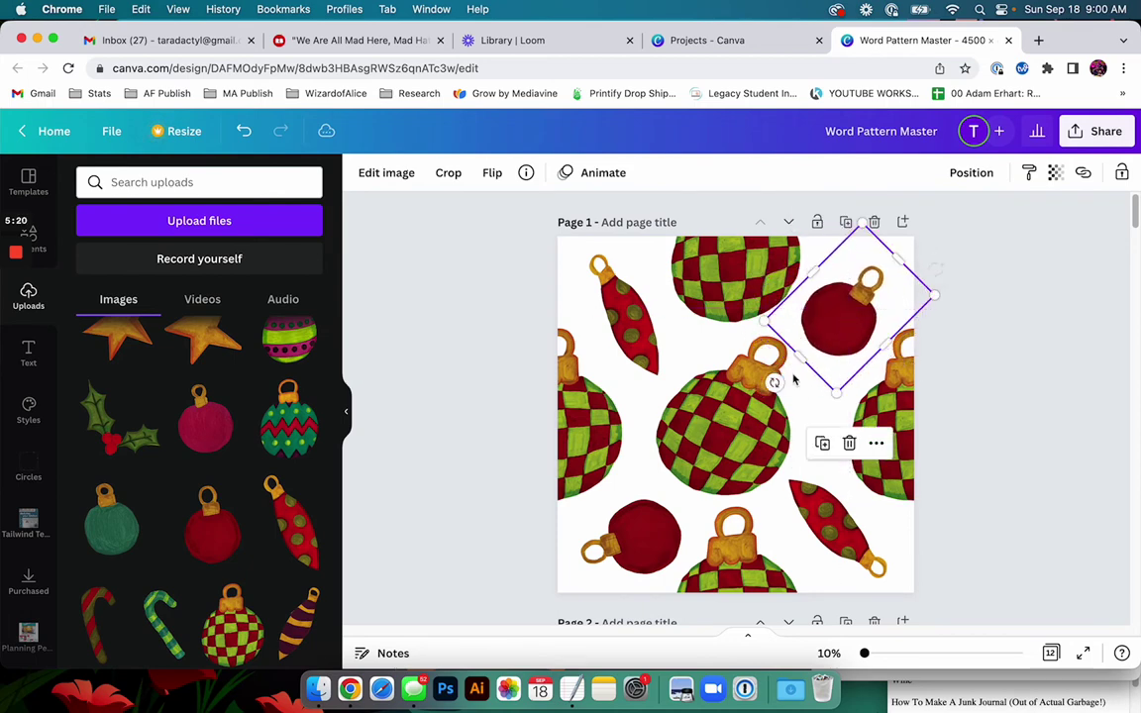
# - Rotate the lower-left ornament to -131° and tilt the top-left dotted ornament to -8° against the edge
pyautogui.click(630, 563)
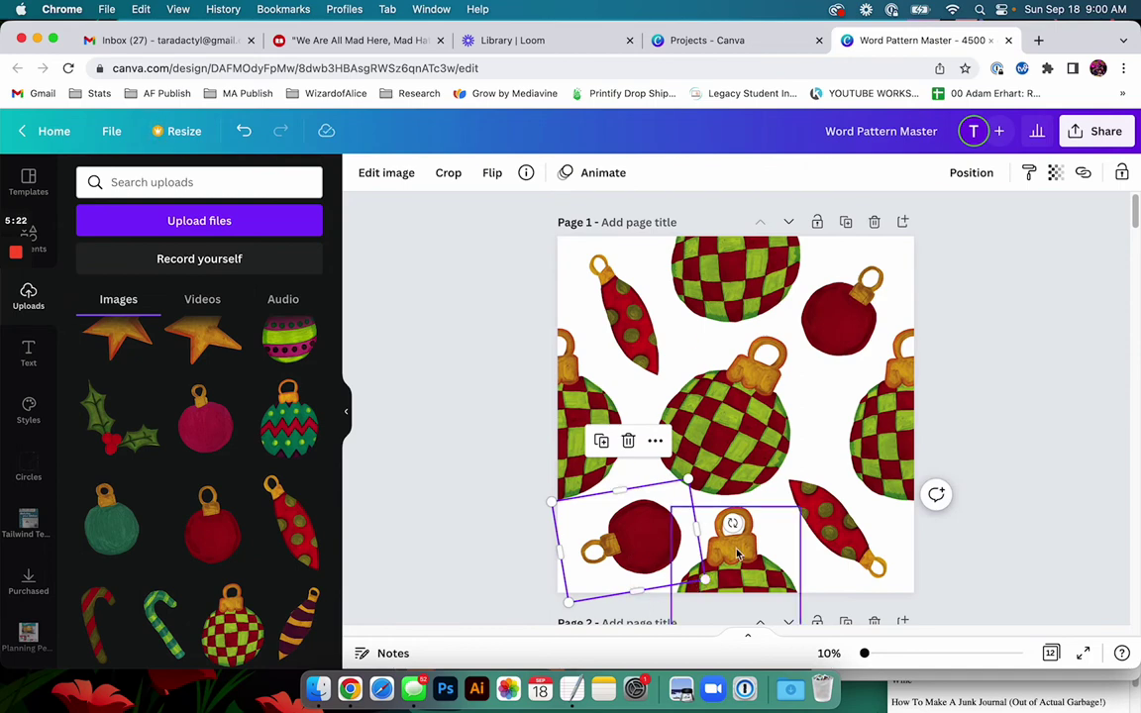
pyautogui.moveTo(733, 525); pyautogui.dragTo(719, 469)
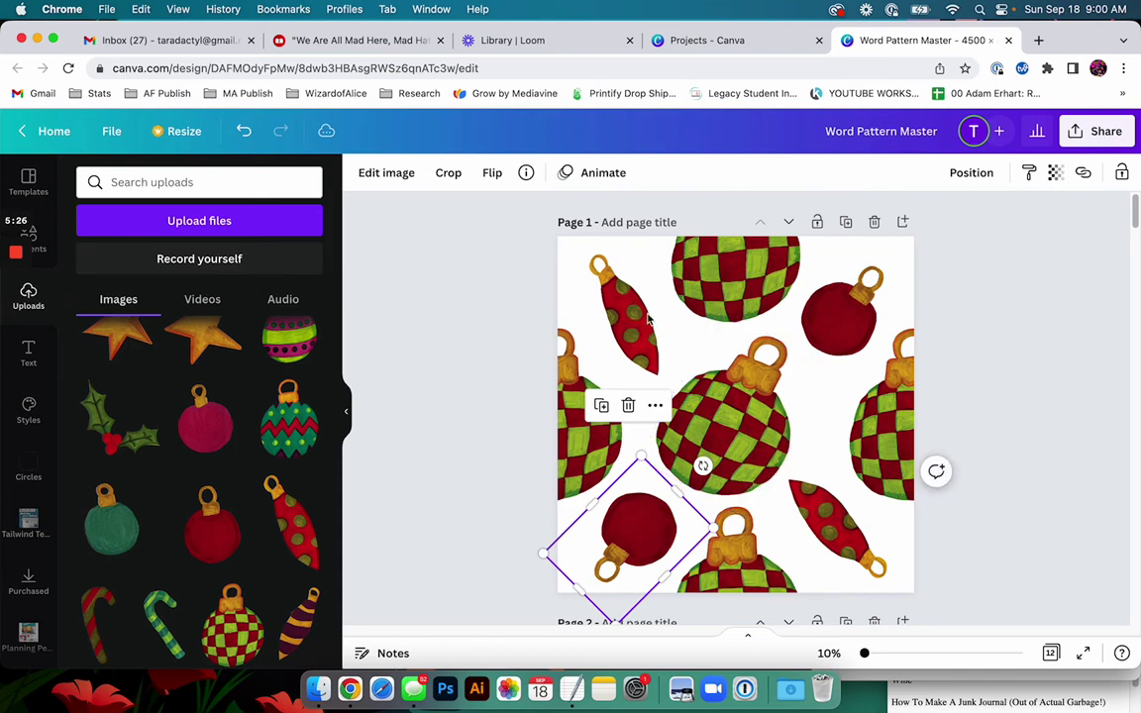
pyautogui.click(619, 327)
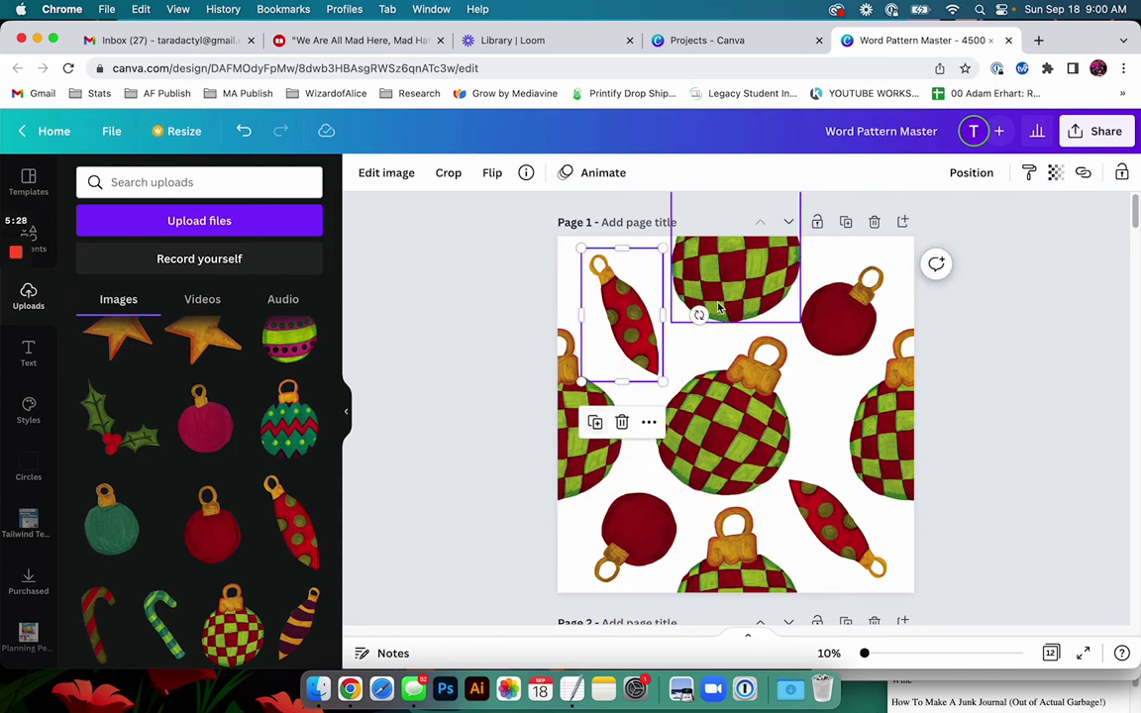
pyautogui.moveTo(699, 315); pyautogui.dragTo(713, 290)
pyautogui.moveTo(624, 319); pyautogui.dragTo(615, 319)
pyautogui.click(837, 567)
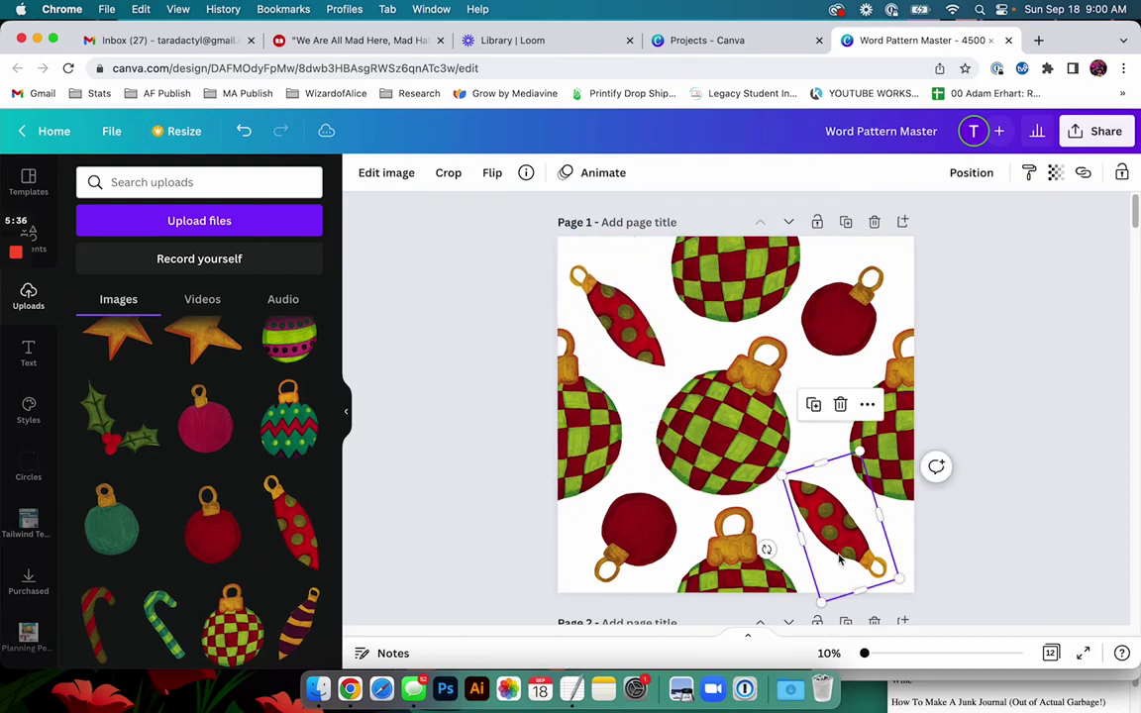
# - Download only Page 1 of Word Pattern Master as a PNG
pyautogui.click(957, 607)
pyautogui.click(1092, 132)
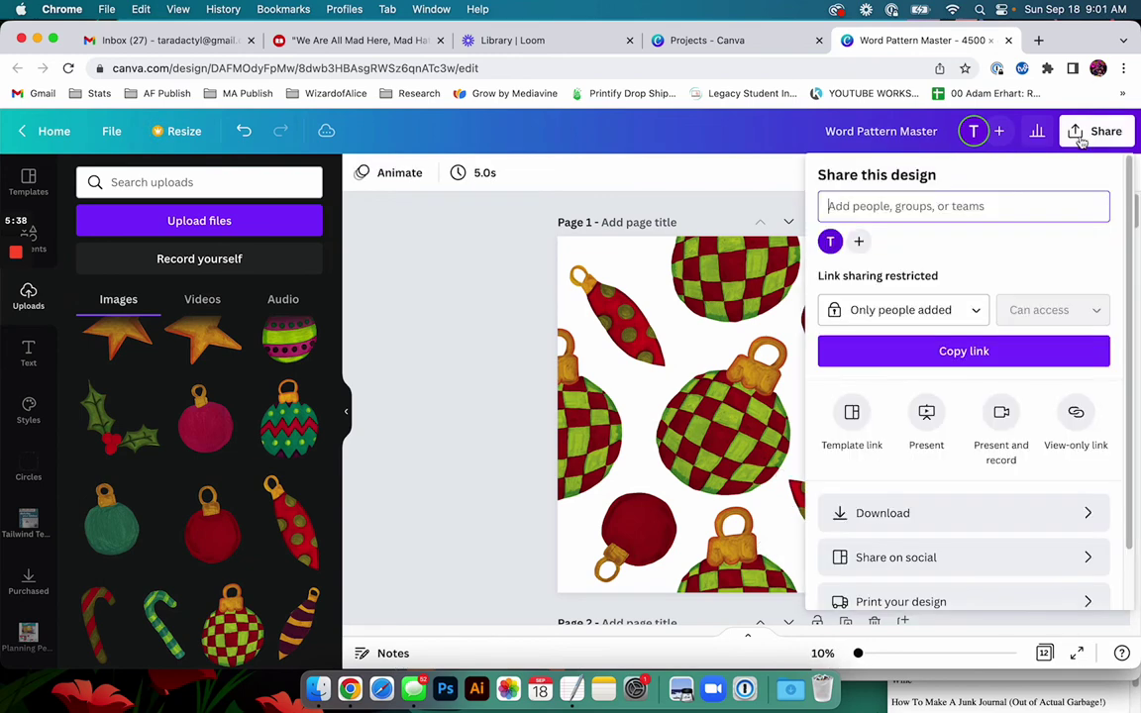
pyautogui.click(981, 511)
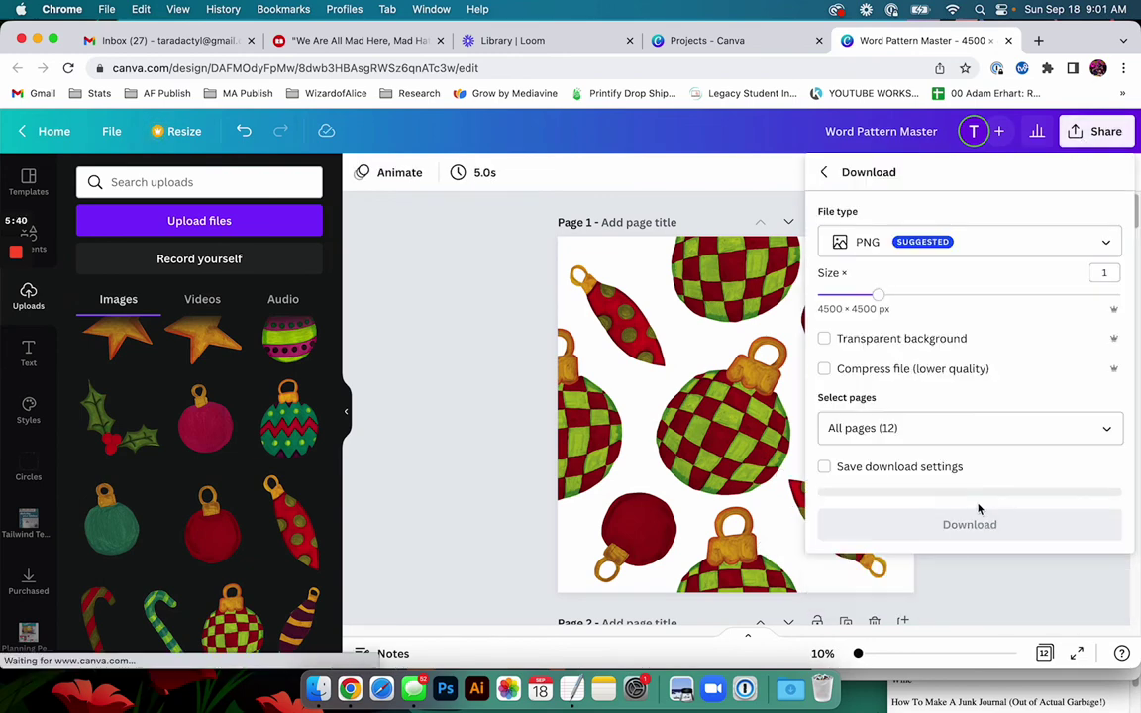
pyautogui.click(921, 338)
pyautogui.click(1103, 428)
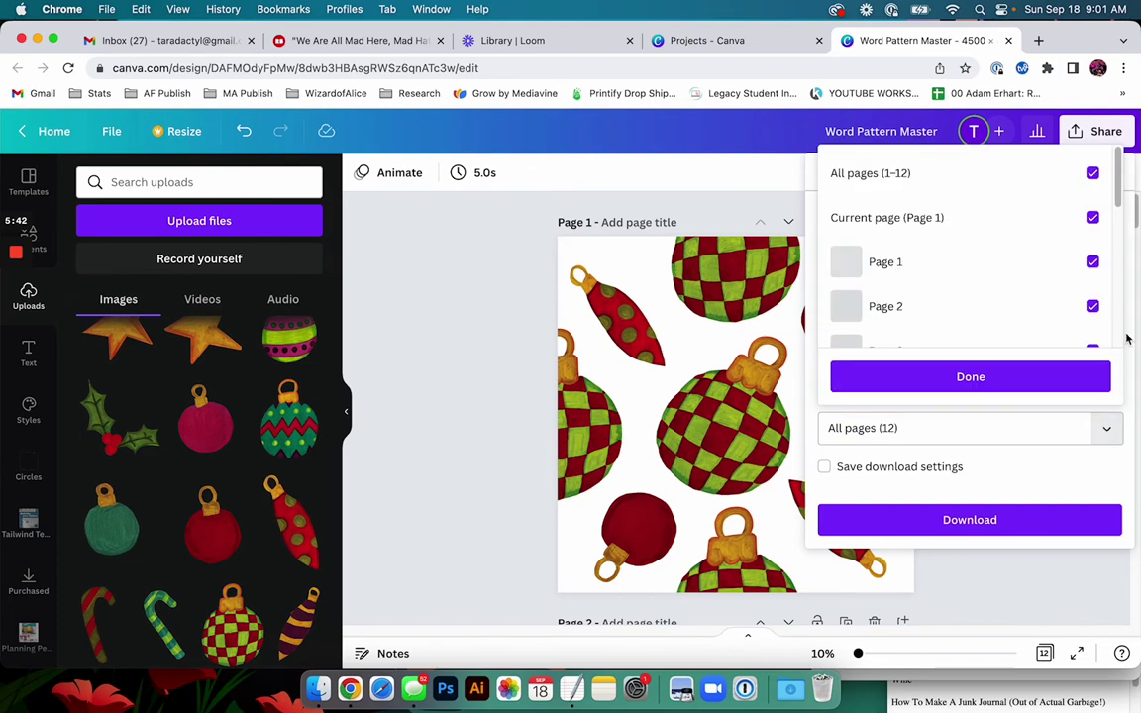
pyautogui.click(1092, 173)
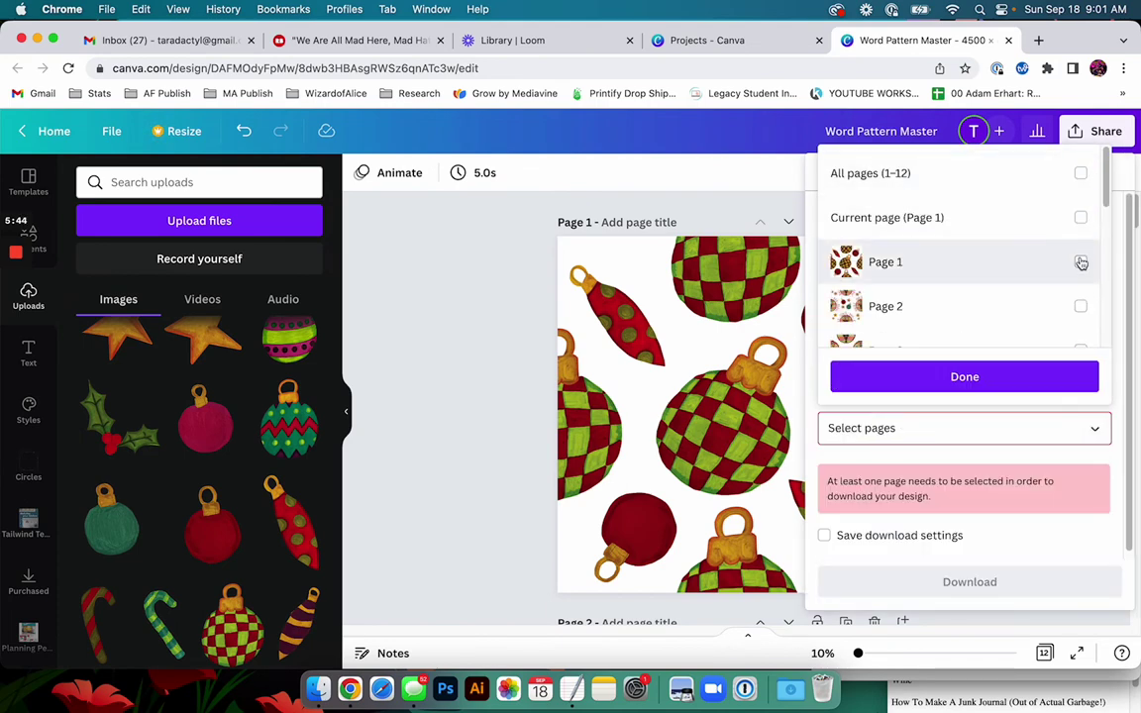
pyautogui.click(1091, 262)
pyautogui.click(1045, 375)
pyautogui.click(1031, 509)
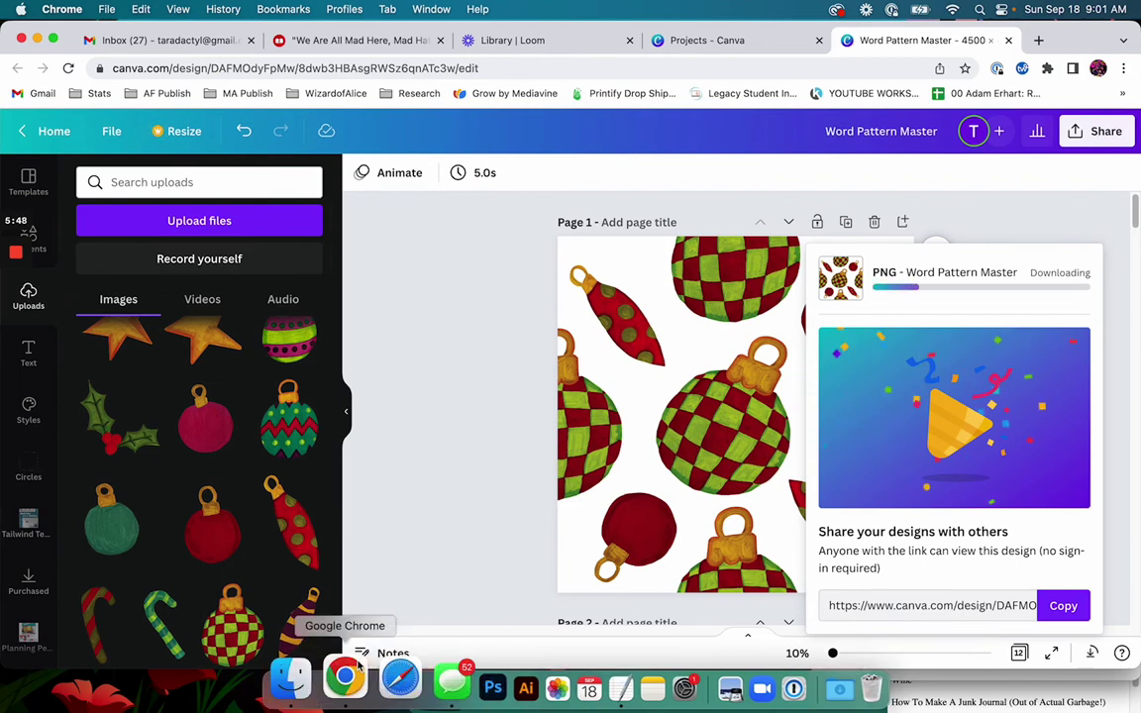
# - In Finder's Downloads, rename Word Pattern Master.png to 'red-green-rnament'
pyautogui.click(313, 684)
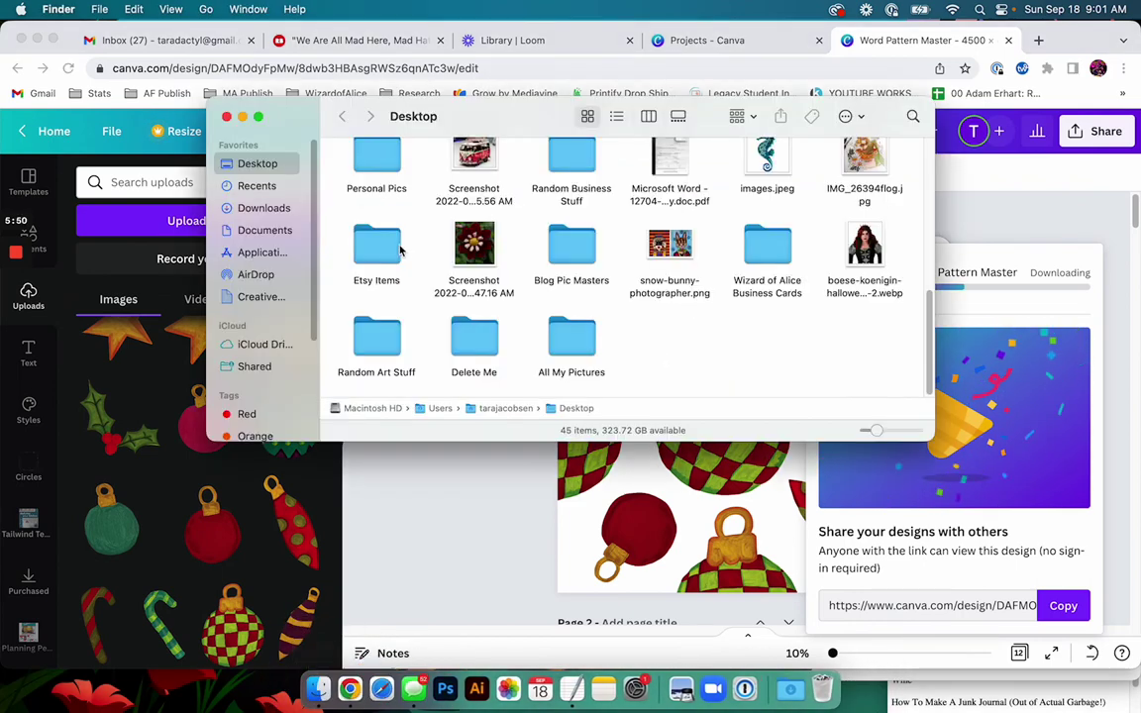
pyautogui.click(288, 208)
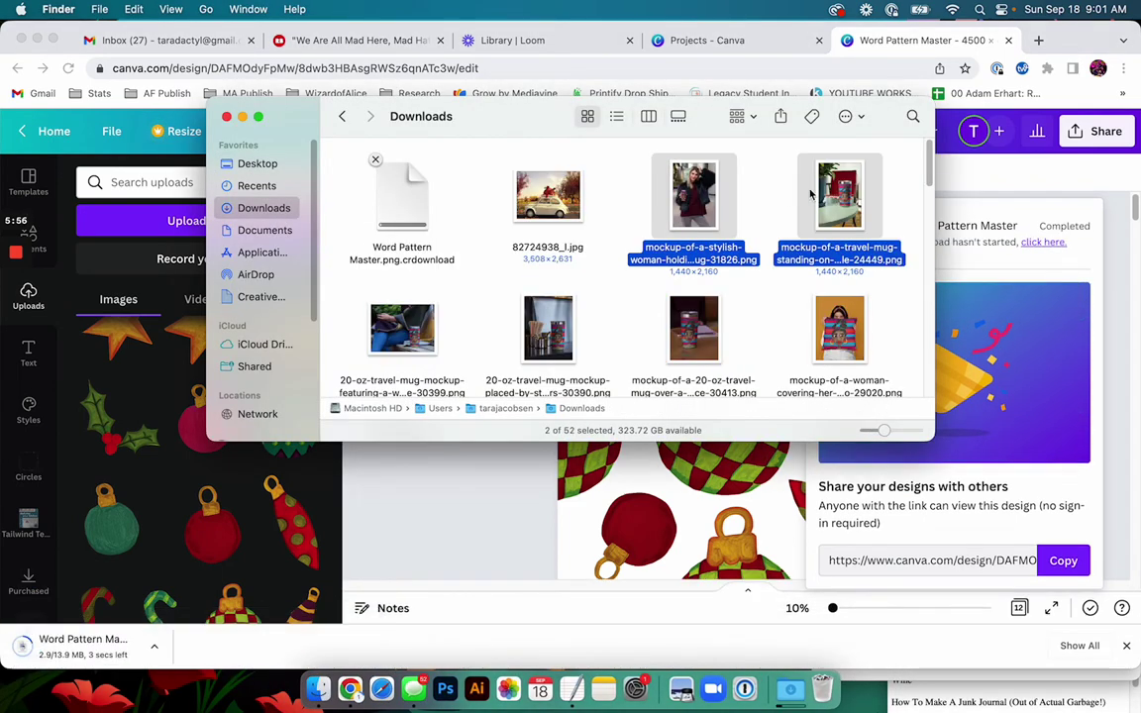
pyautogui.click(625, 208)
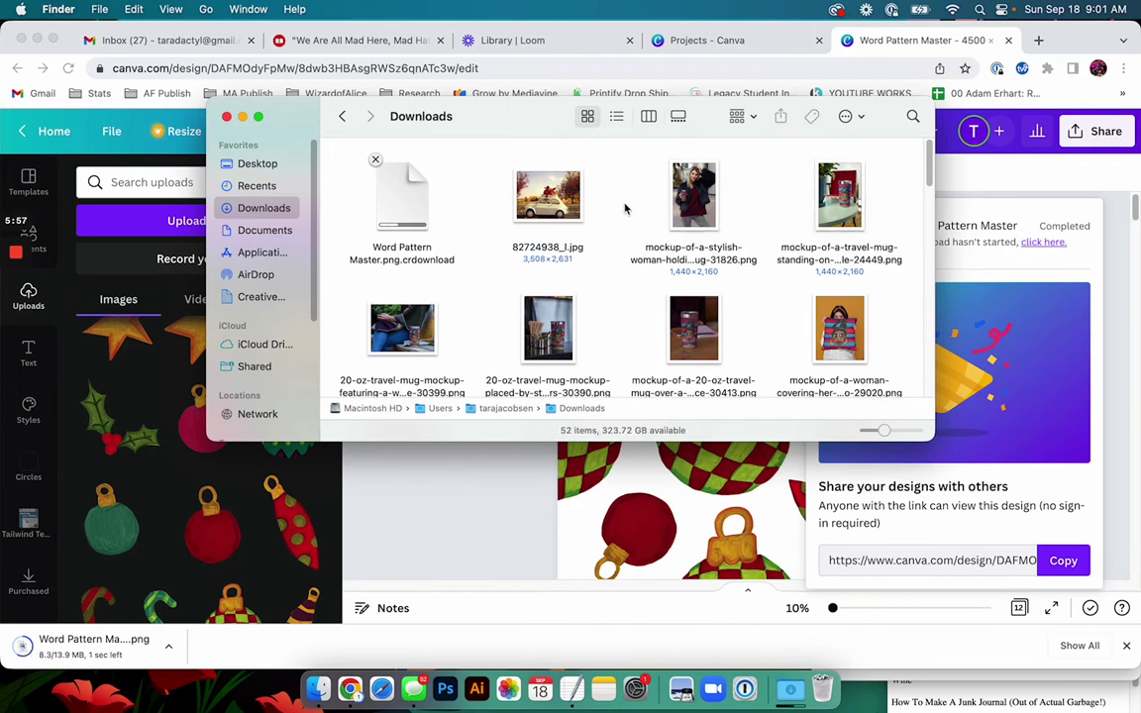
pyautogui.click(403, 205)
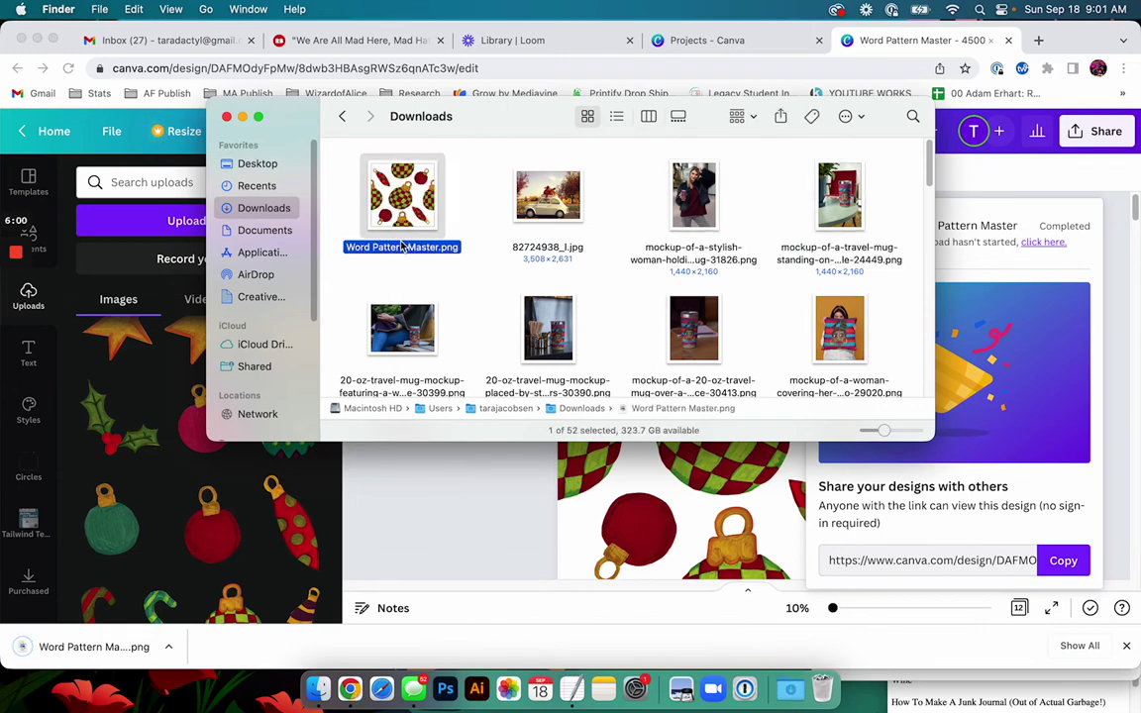
pyautogui.click(397, 249)
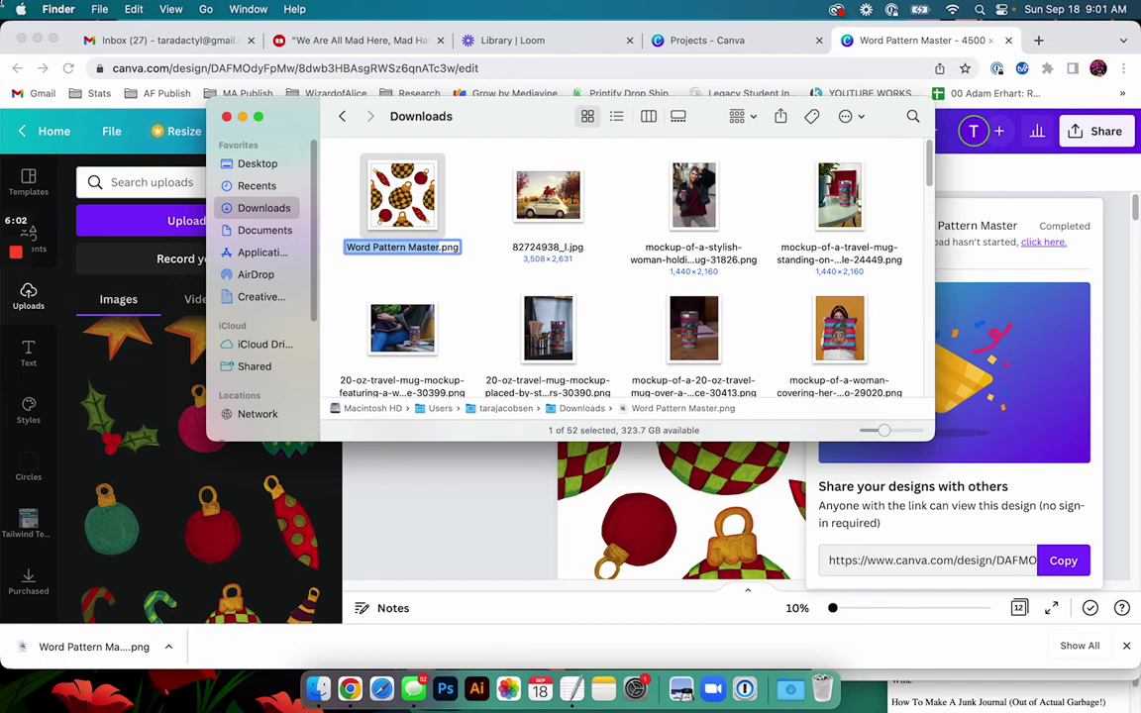
pyautogui.write('re')
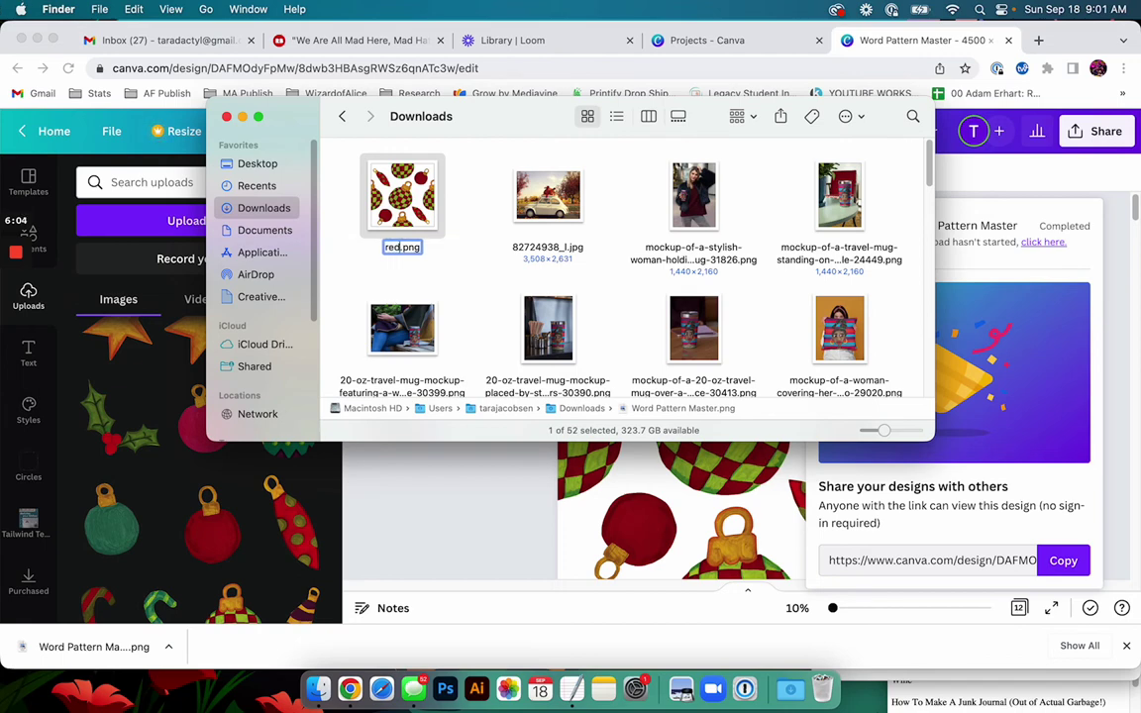
pyautogui.write('d-green-rna')
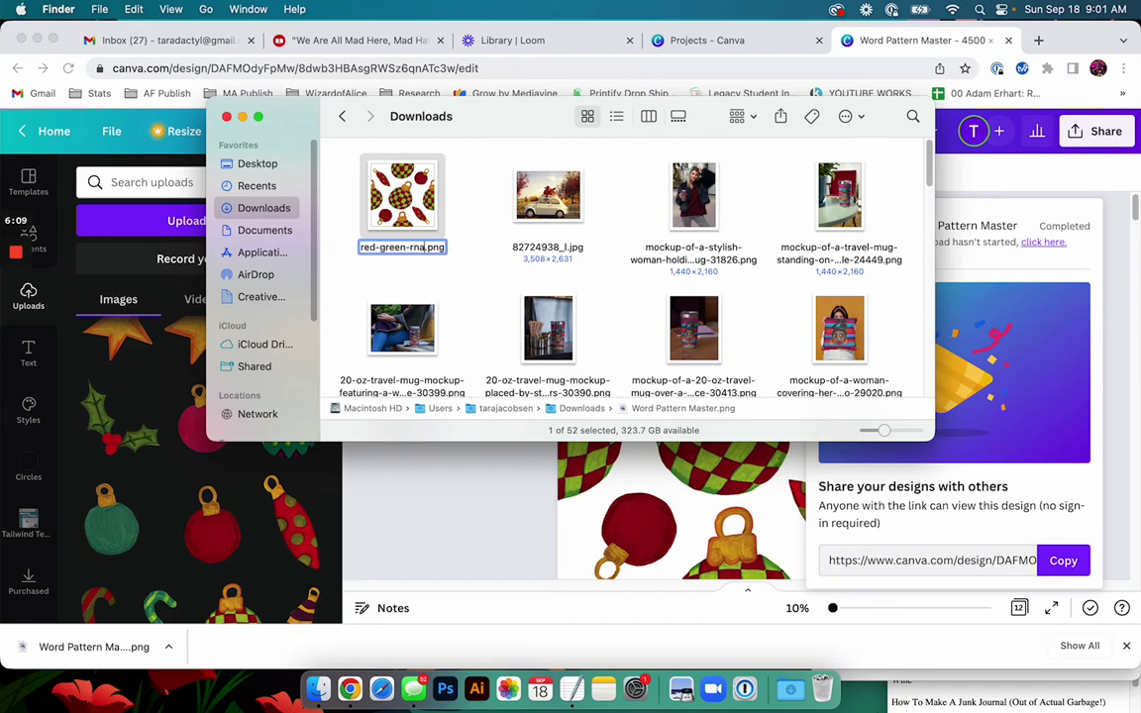
pyautogui.write('ments')
# - Finish the file rename and return to the Redbubble product page
pyautogui.click(391, 517)
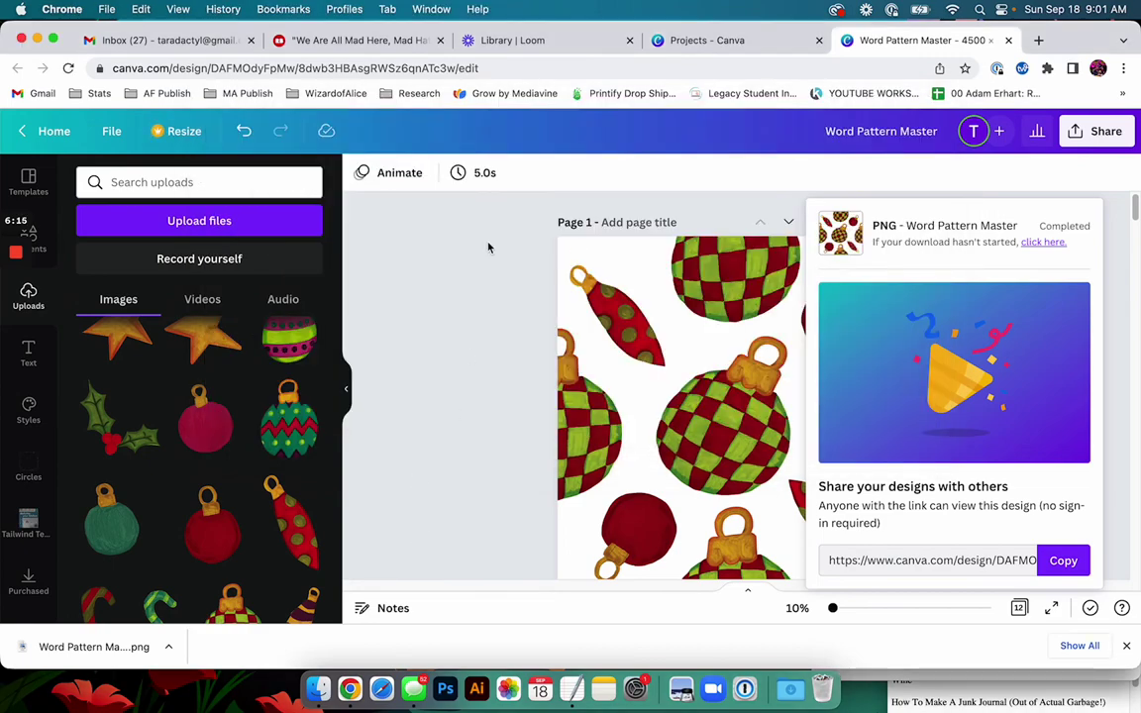
pyautogui.click(379, 40)
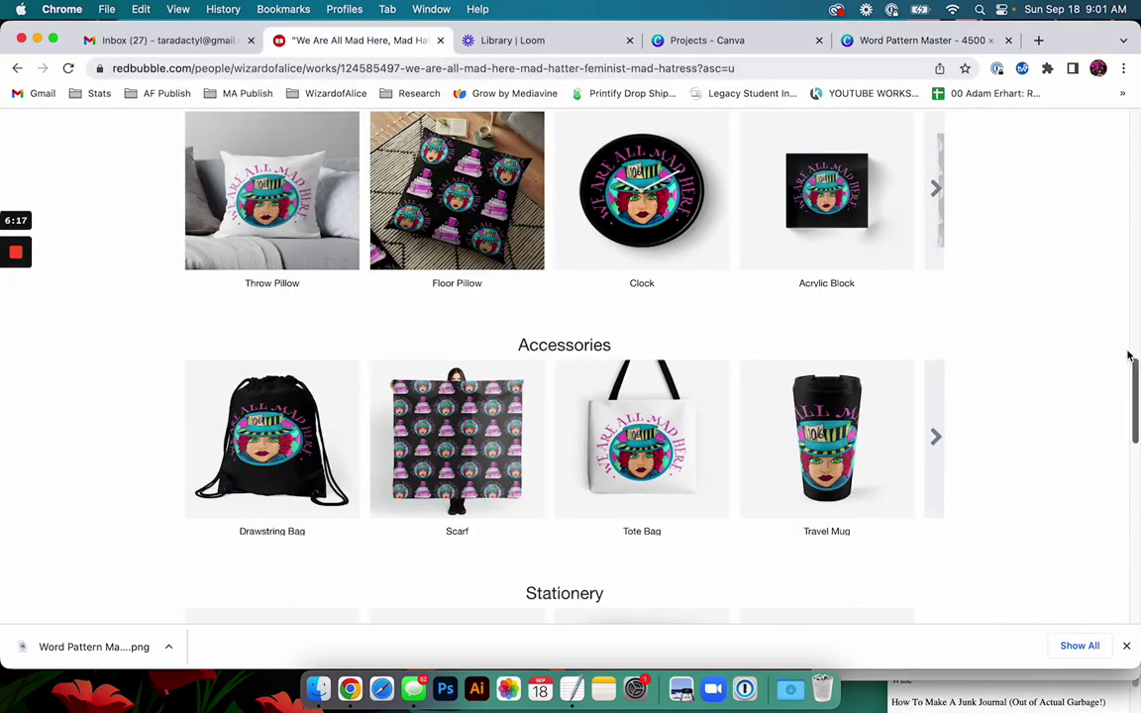
pyautogui.moveTo(1135, 369); pyautogui.dragTo(1094, 98)
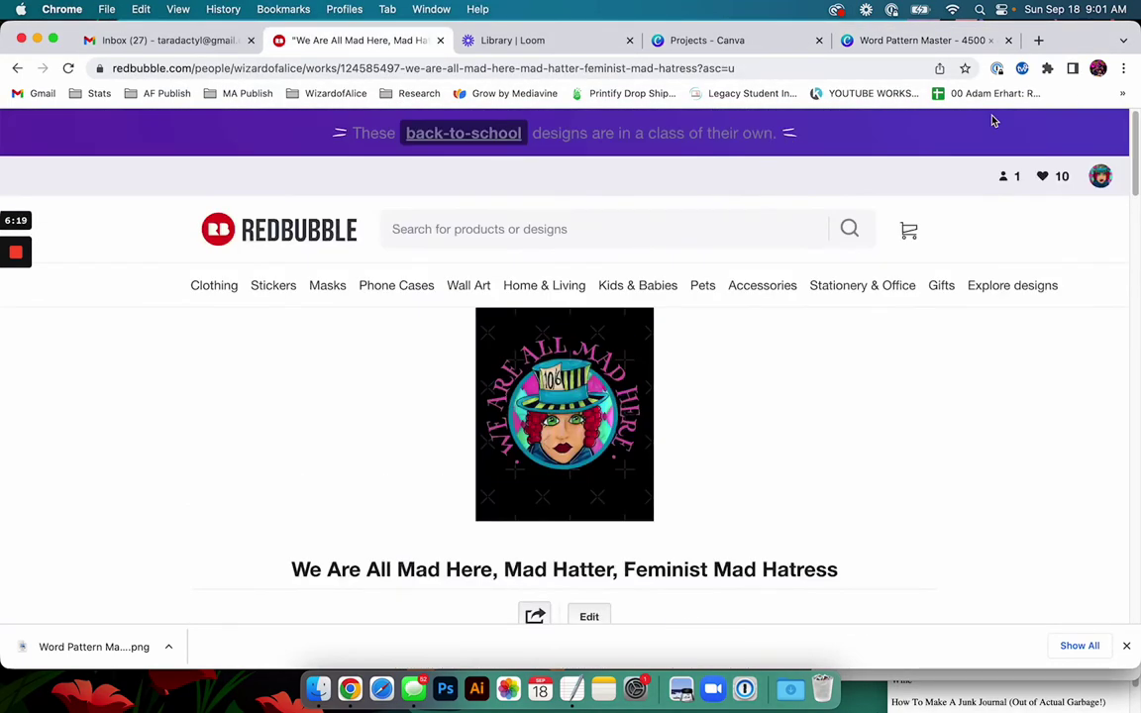
# - From the account menu, go to Manage Portfolio and start adding a new work
pyautogui.moveTo(1100, 176)
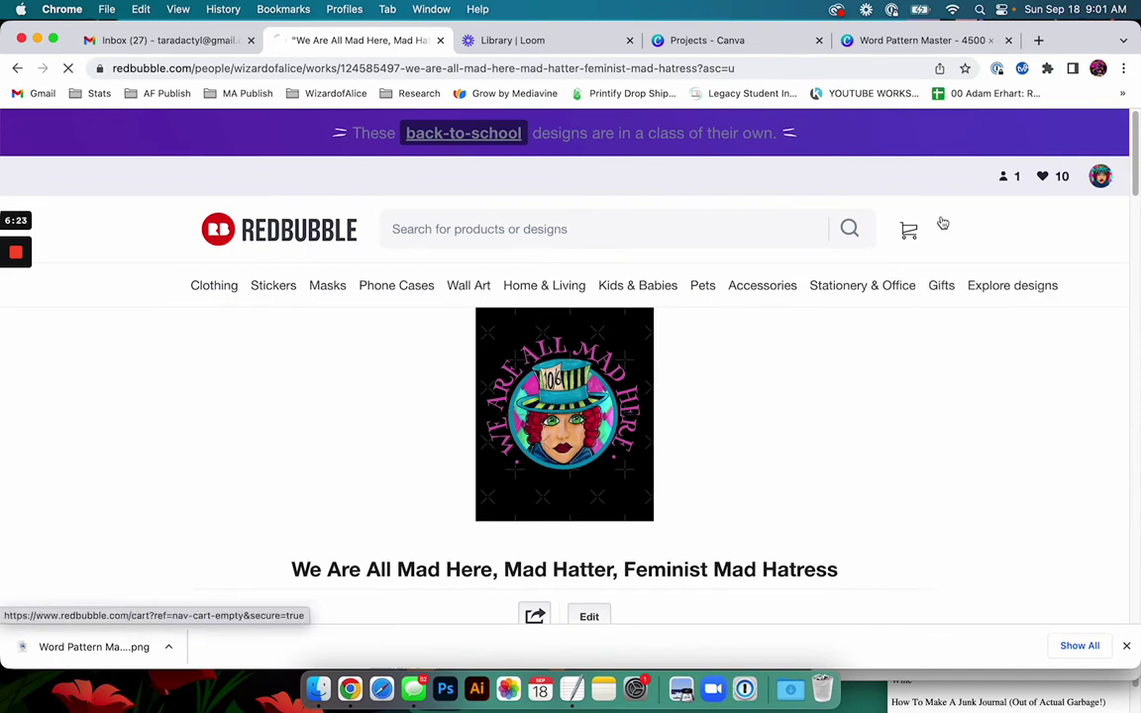
pyautogui.click(1100, 179)
pyautogui.click(954, 211)
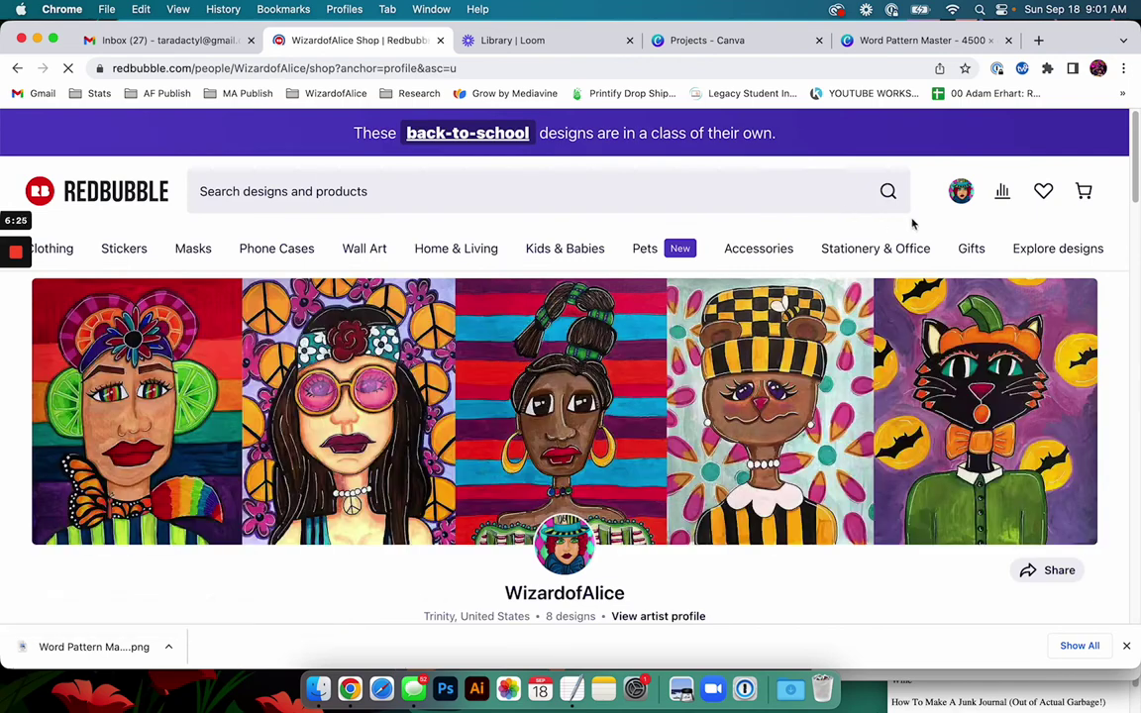
pyautogui.moveTo(965, 201)
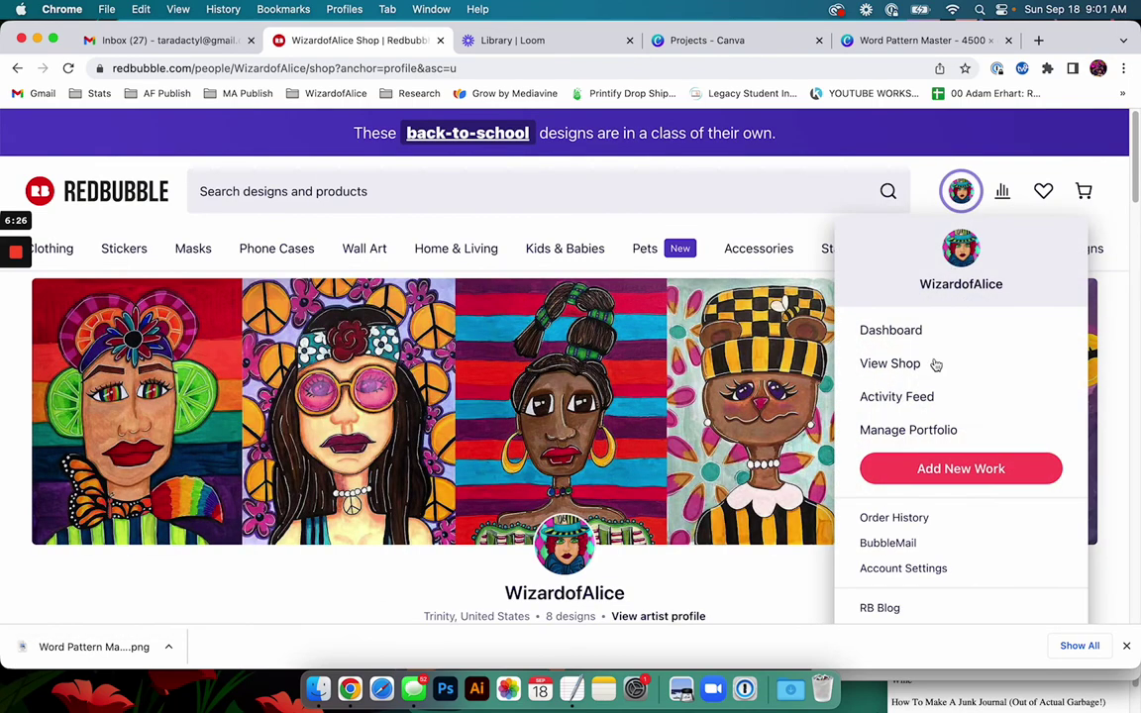
pyautogui.click(927, 441)
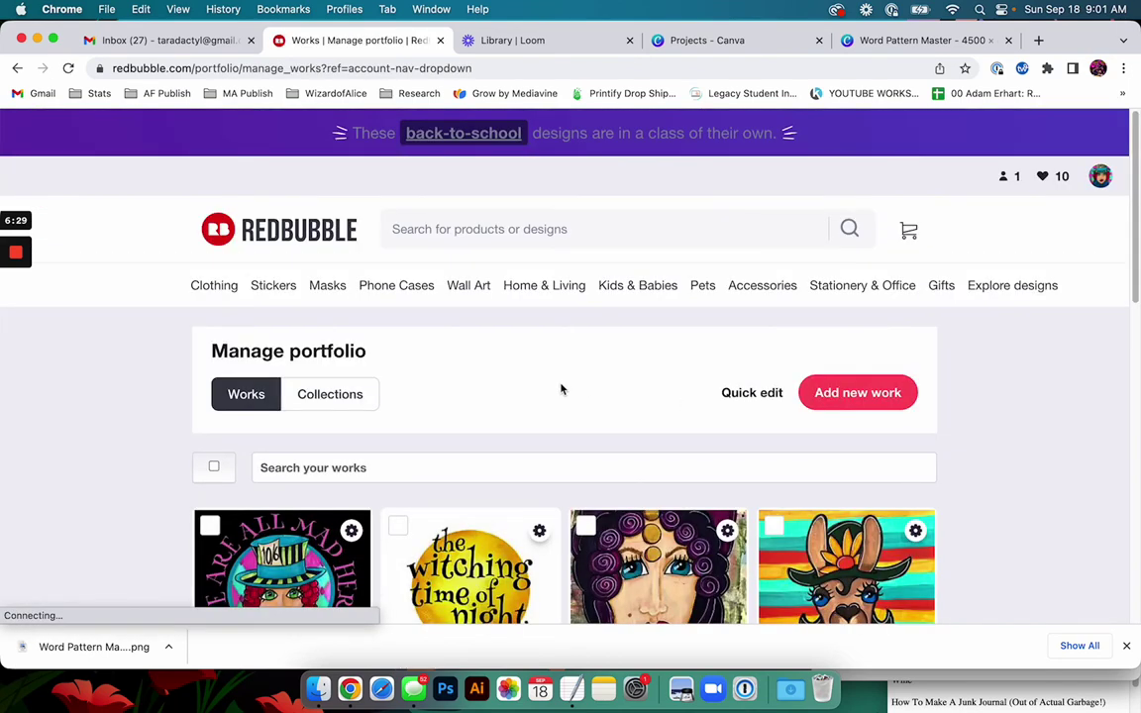
pyautogui.click(830, 394)
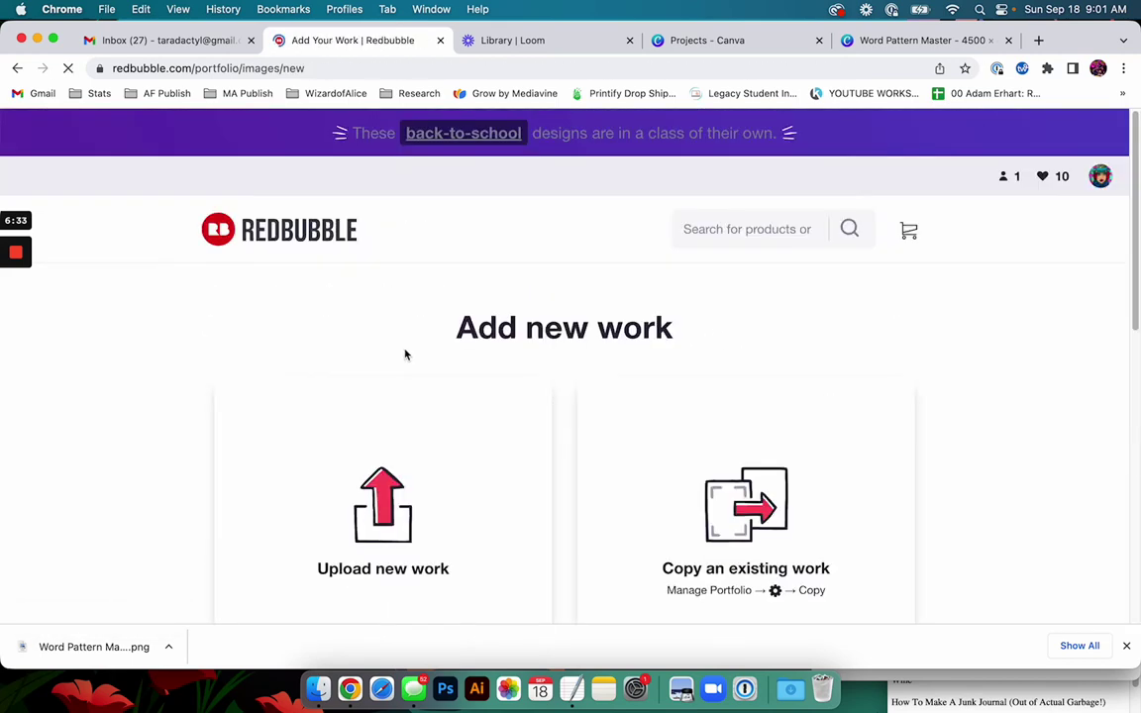
# - Upload the ornament pattern PNG from the Downloads folder as new work
pyautogui.click(387, 457)
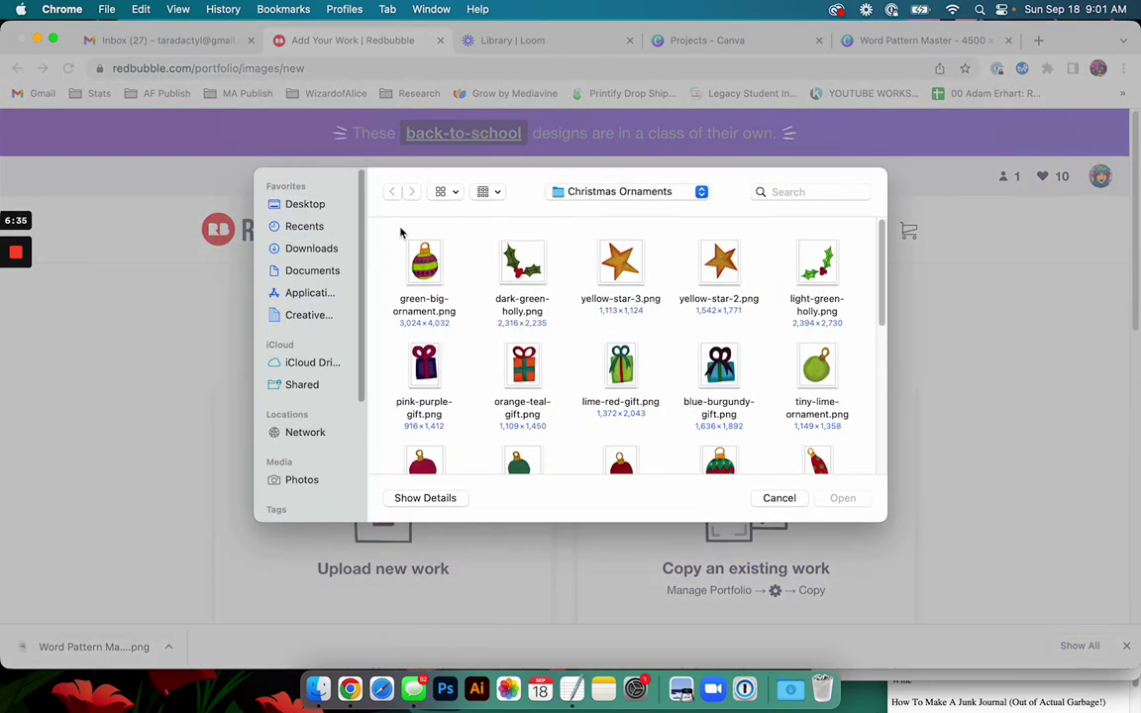
pyautogui.click(311, 248)
pyautogui.click(429, 263)
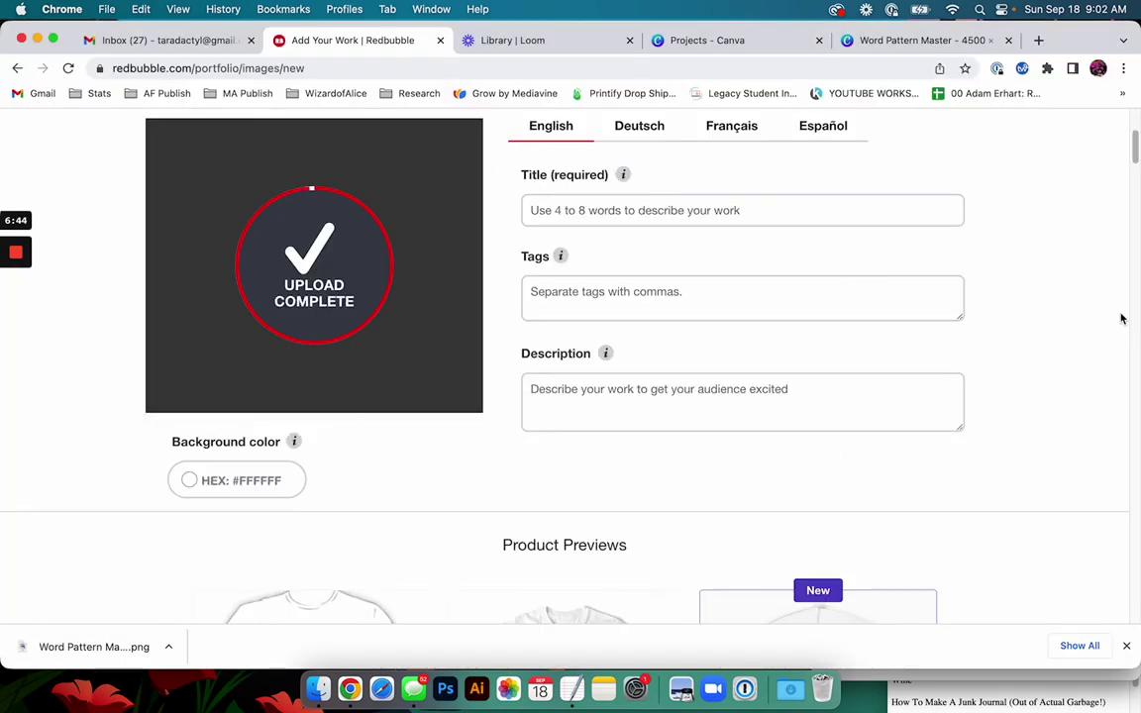
# - Open the Duvets, Comforters & Shower Curtains design settings
pyautogui.scroll(-10, 1123, 318)
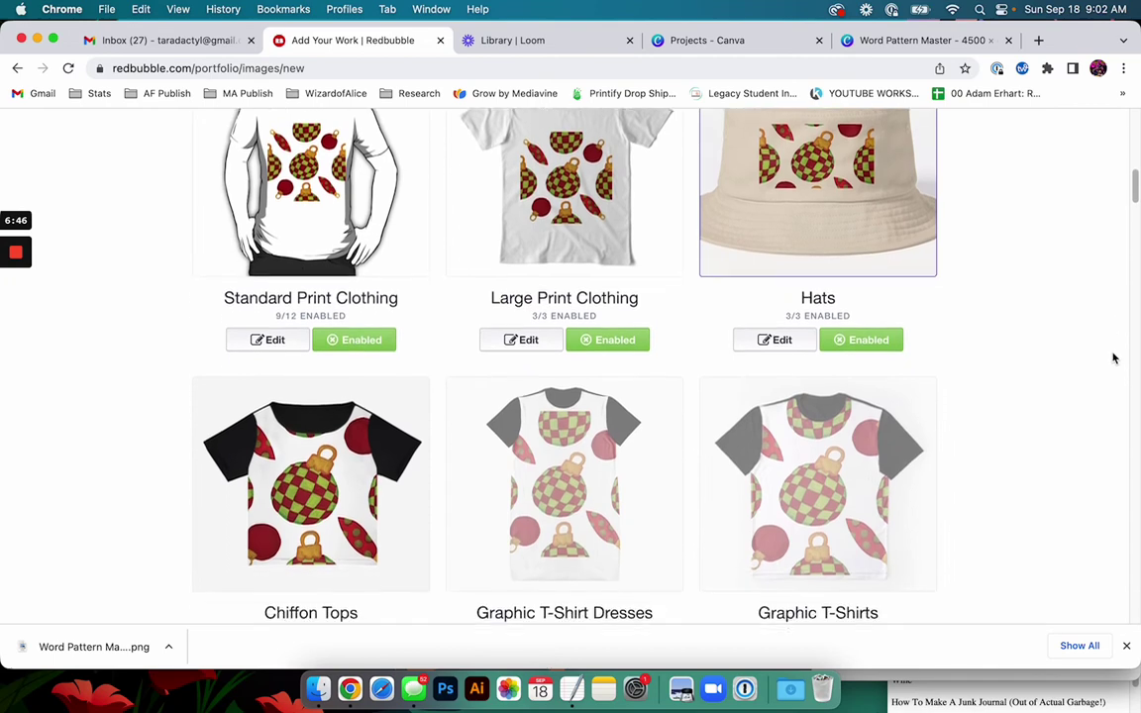
pyautogui.scroll(-8, 1114, 358)
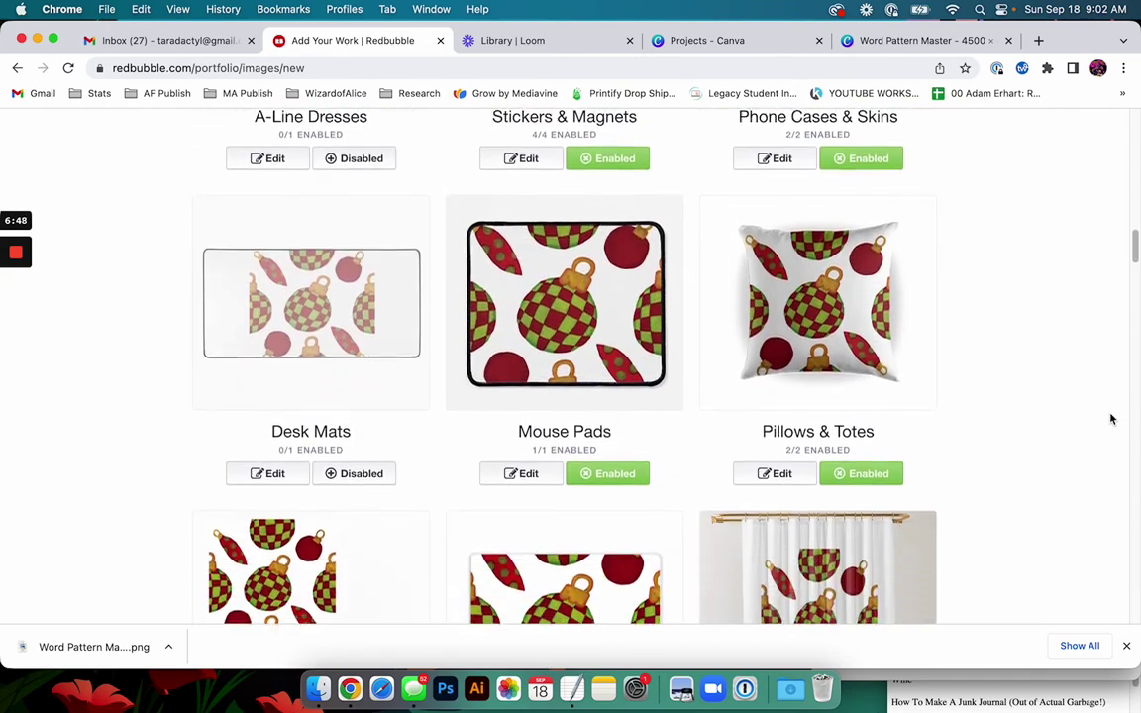
pyautogui.scroll(-1, 1112, 419)
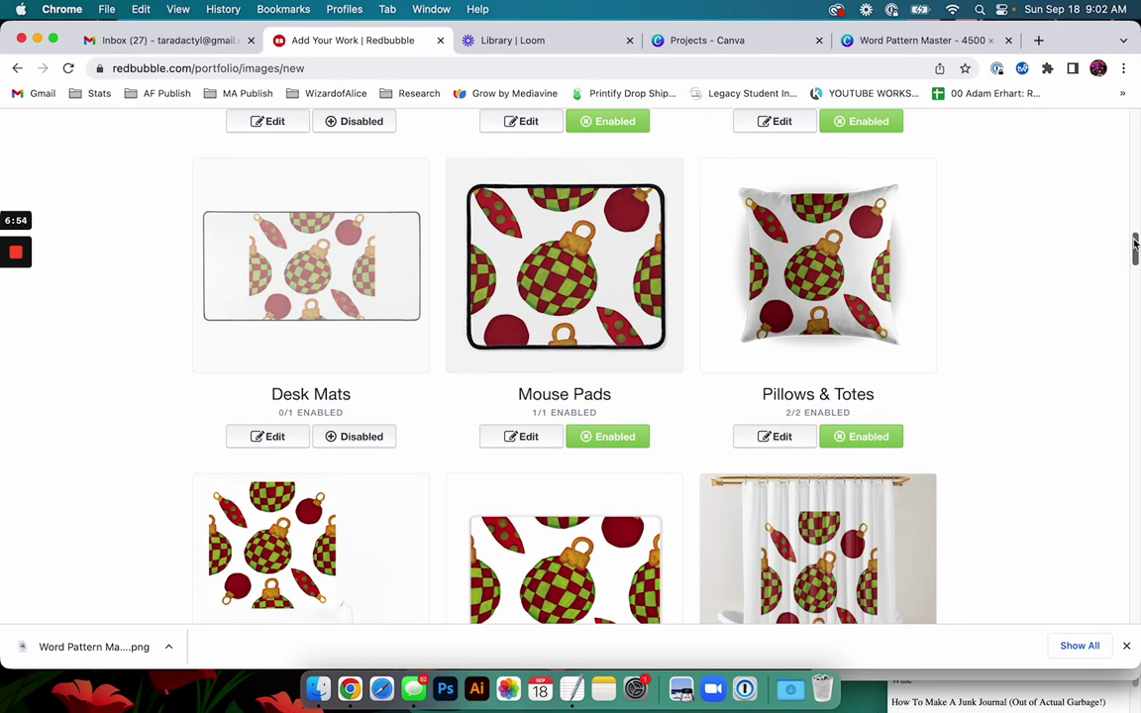
pyautogui.scroll(-6, 1137, 245)
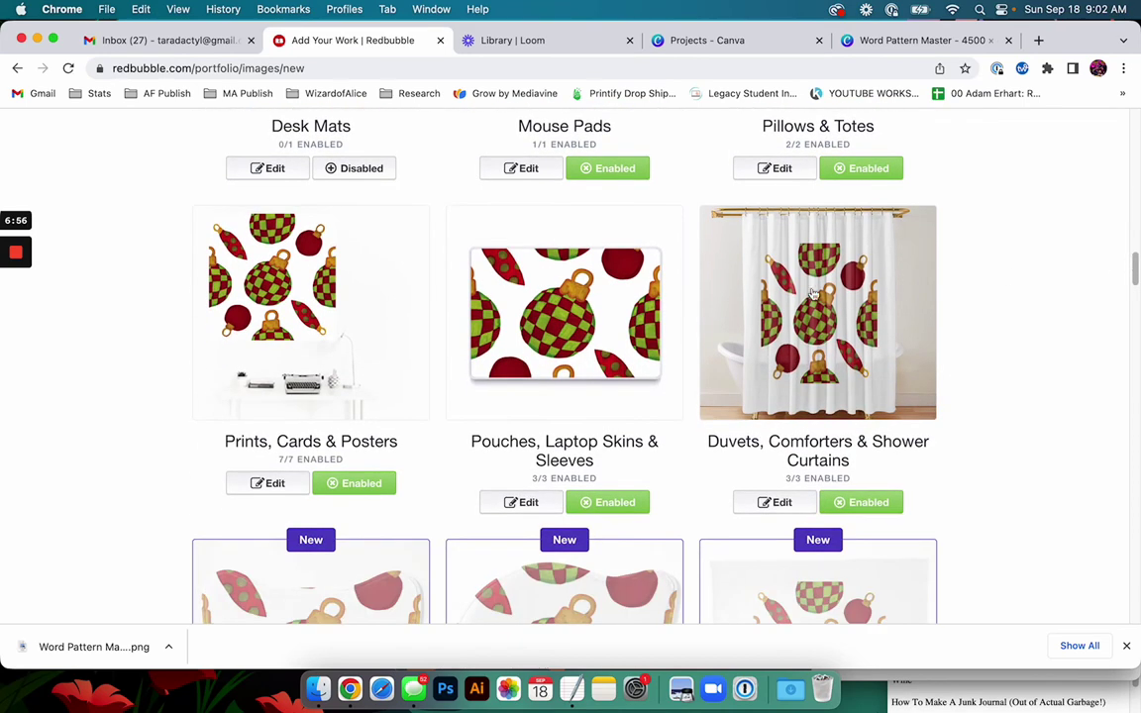
pyautogui.click(774, 503)
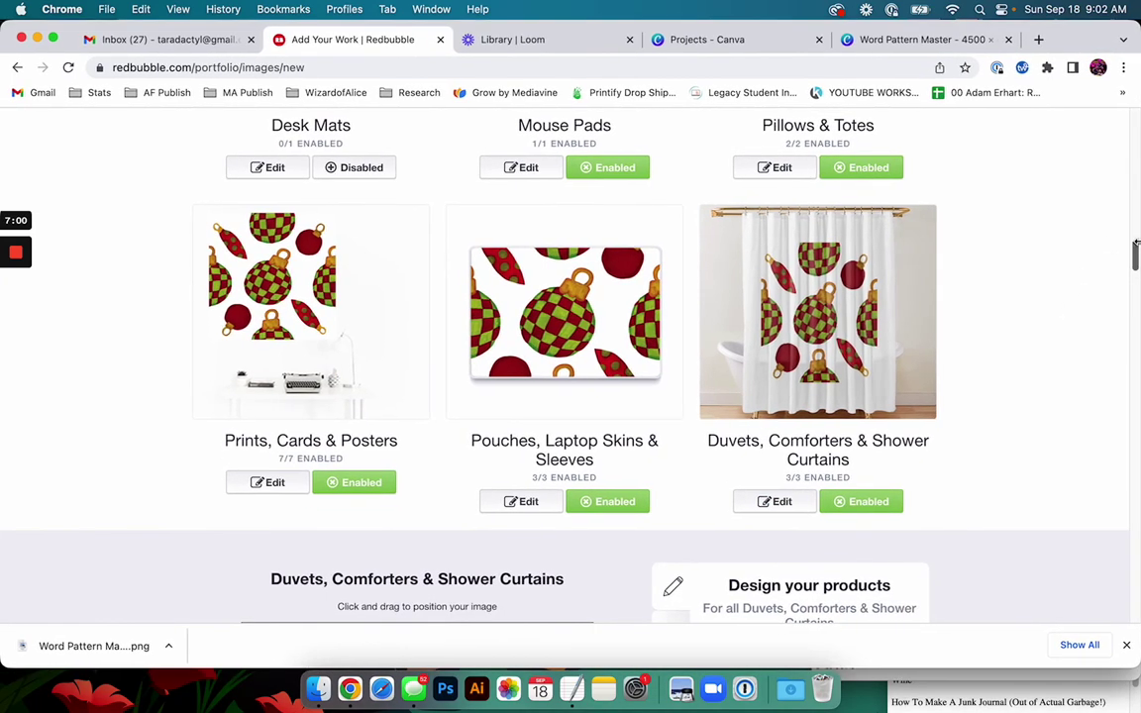
# - Tile the ornament image in a Regular grid, reposition it, and scale it to 43%
pyautogui.moveTo(1137, 253); pyautogui.dragTo(1130, 282)
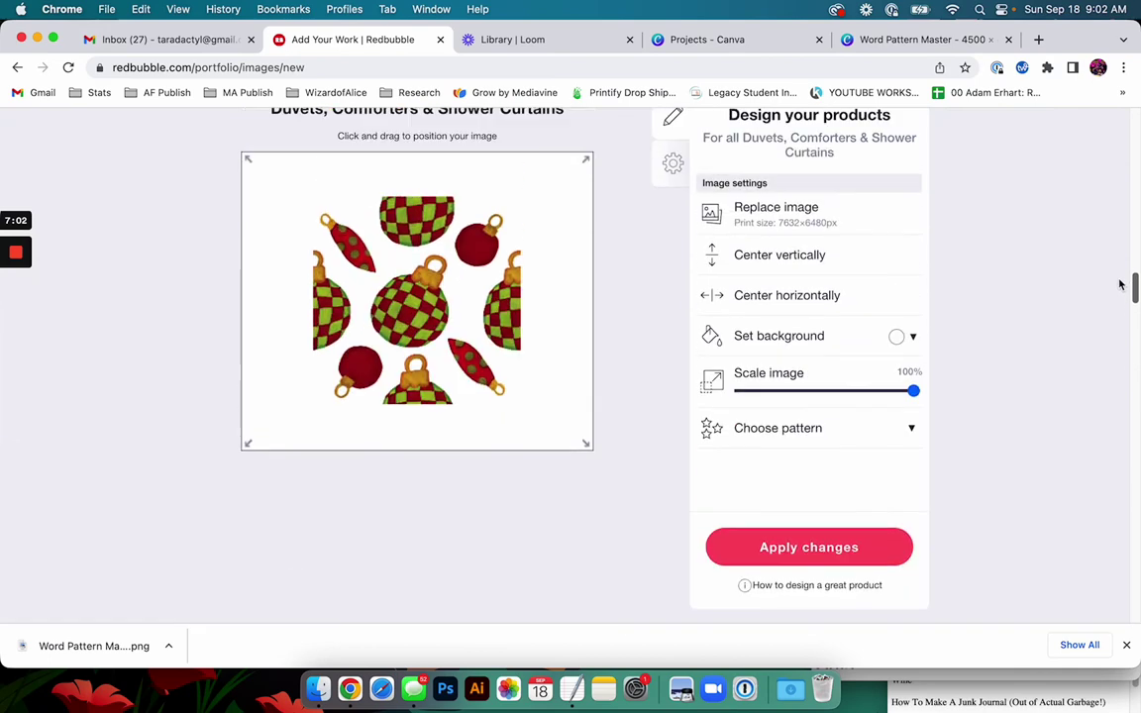
pyautogui.click(781, 431)
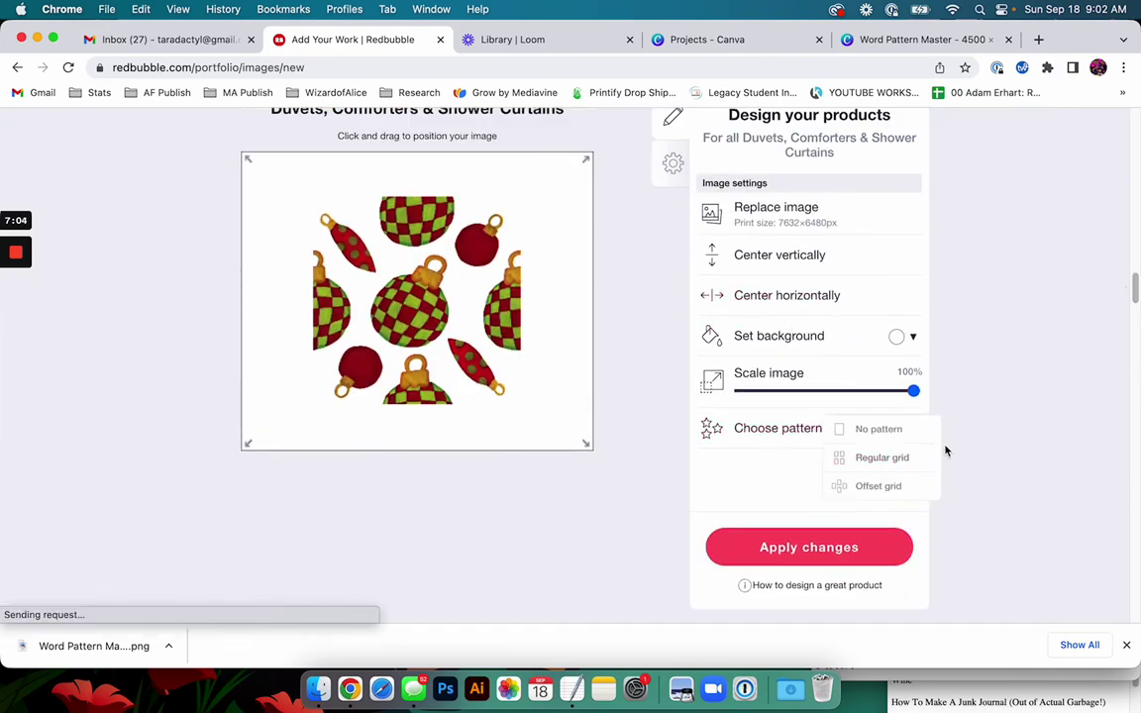
pyautogui.click(881, 457)
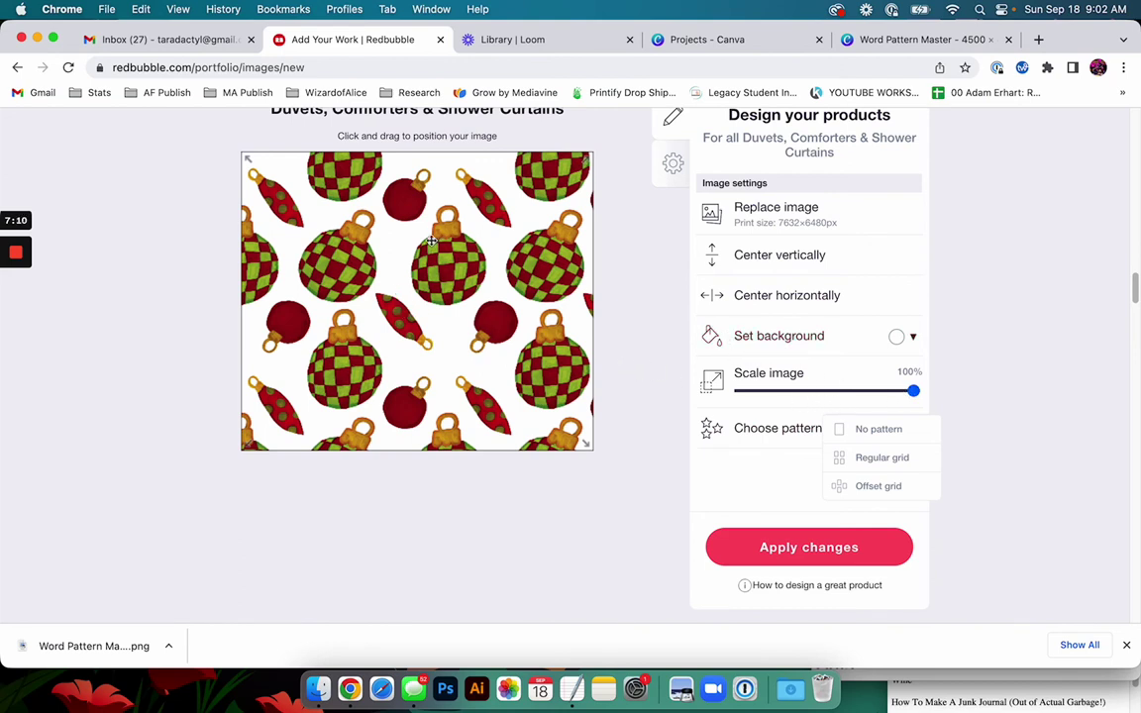
pyautogui.moveTo(377, 261); pyautogui.dragTo(370, 227)
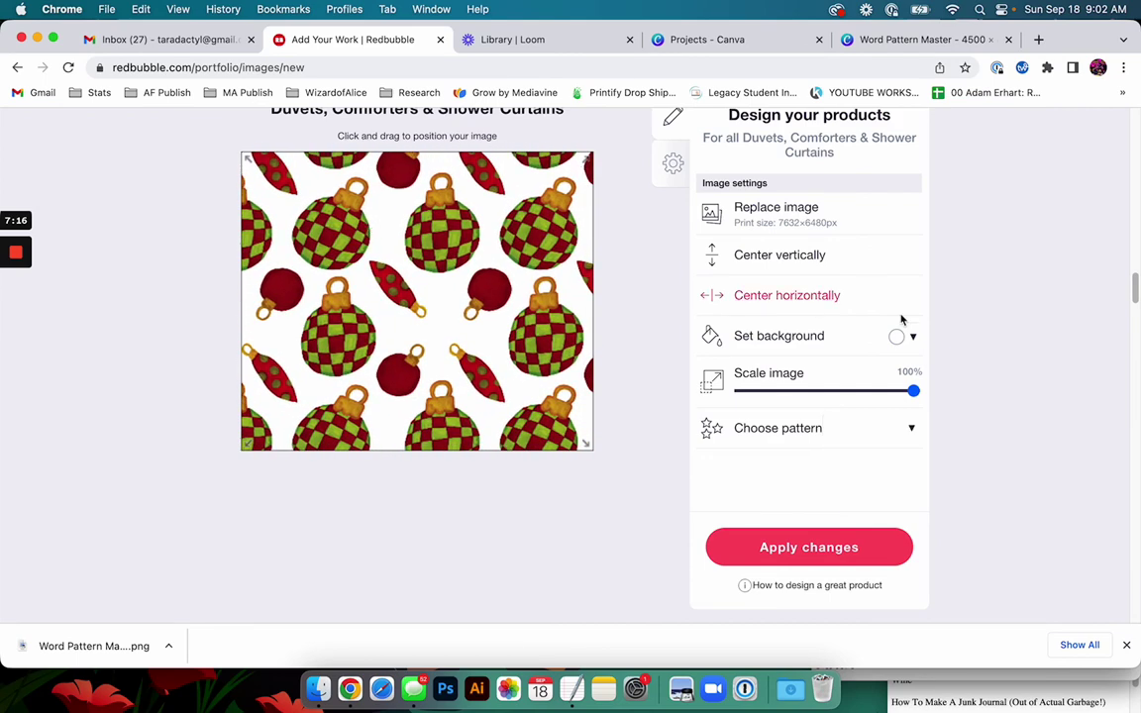
pyautogui.moveTo(913, 392); pyautogui.dragTo(815, 391)
pyautogui.moveTo(510, 369); pyautogui.dragTo(495, 364)
# - Apply the duvet design changes and return to the Duvets, Comforters & Shower Curtains preview
pyautogui.click(822, 541)
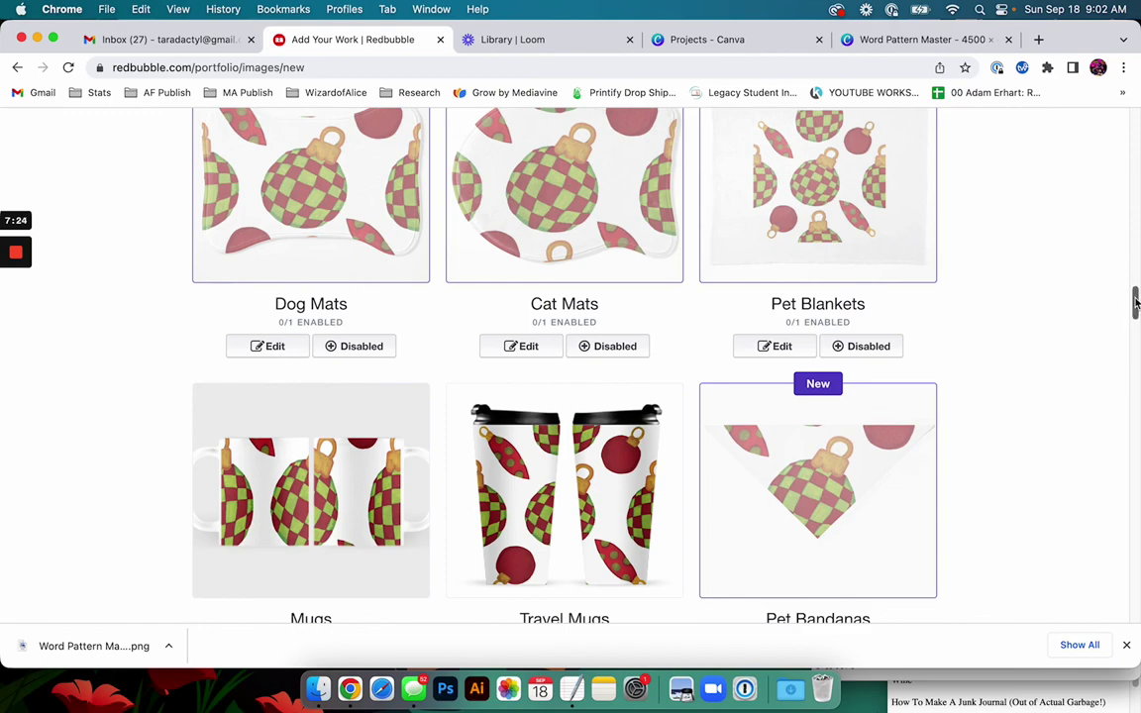
pyautogui.moveTo(1135, 303); pyautogui.dragTo(1113, 271)
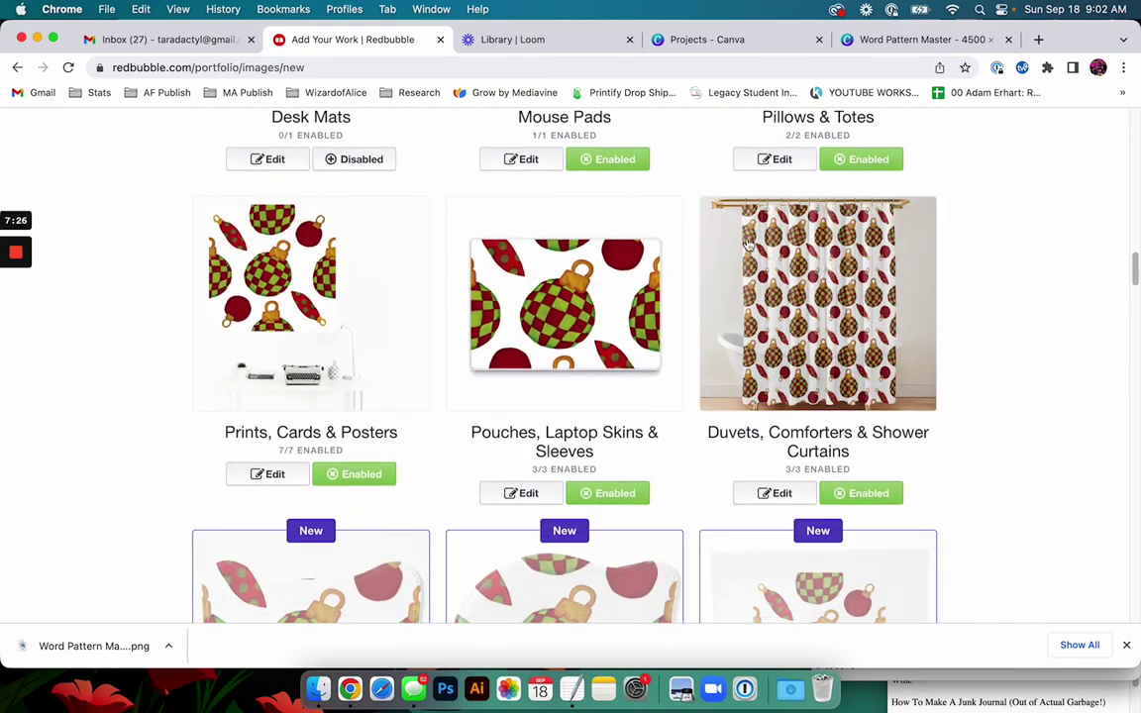